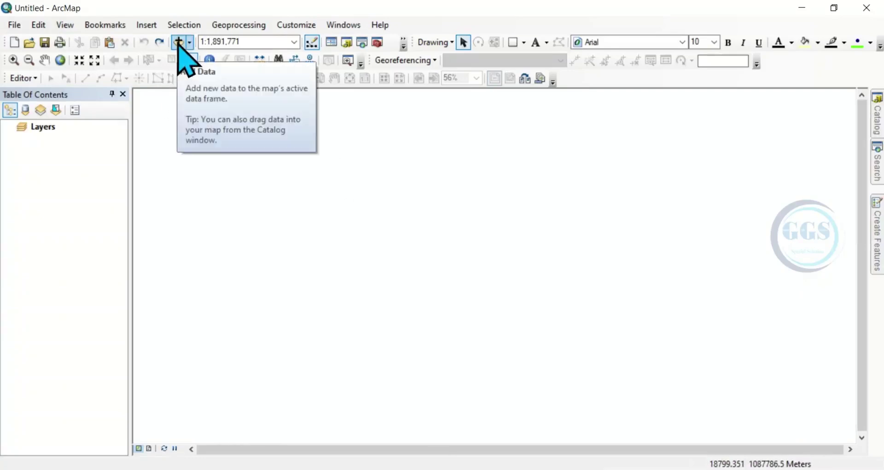
Step: Add the B2 through B7 band TIF rasters from the Mineral composite folder to the map
{"action": "left_click", "coordinate": [178, 43]}
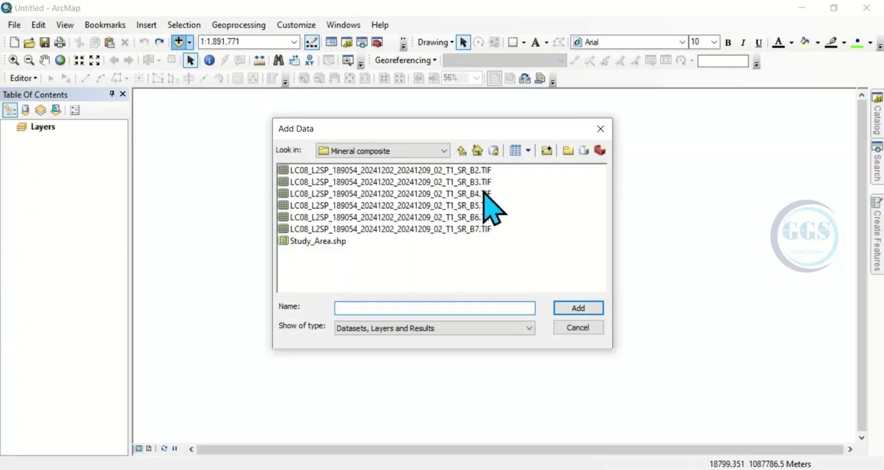
{"action": "left_click", "coordinate": [474, 170]}
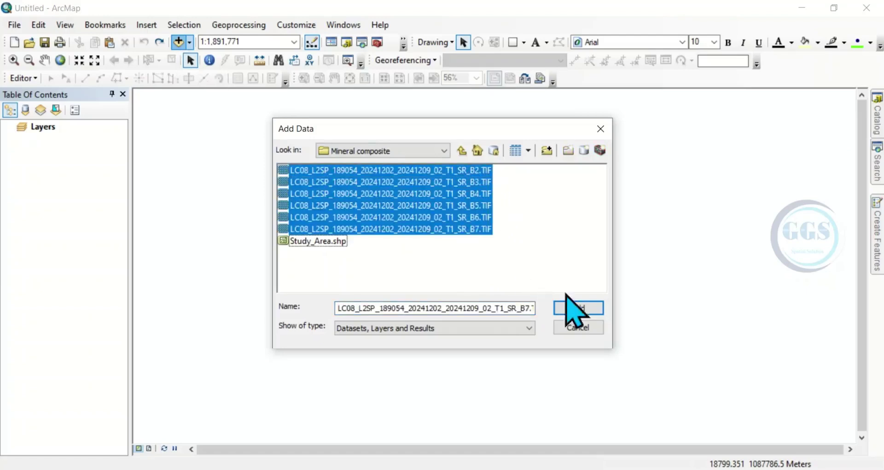
{"action": "left_click", "coordinate": [484, 229], "text": "shift"}
{"action": "left_click", "coordinate": [586, 312]}
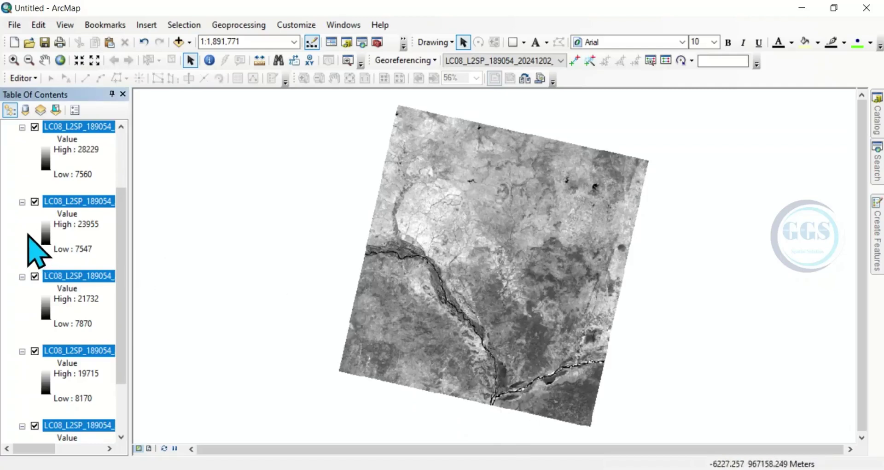
Step: Deselect the new band layers and briefly check the PowerPoint slide before returning to ArcMap
{"action": "left_click", "coordinate": [28, 235]}
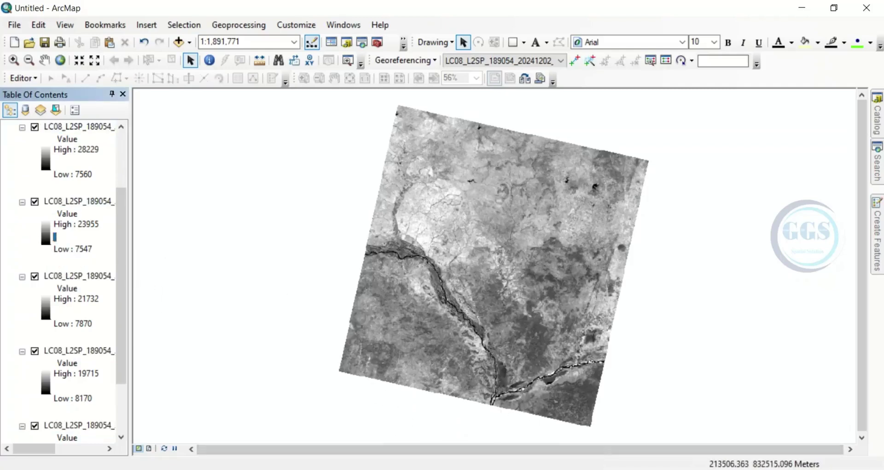
{"action": "left_click", "coordinate": [479, 428]}
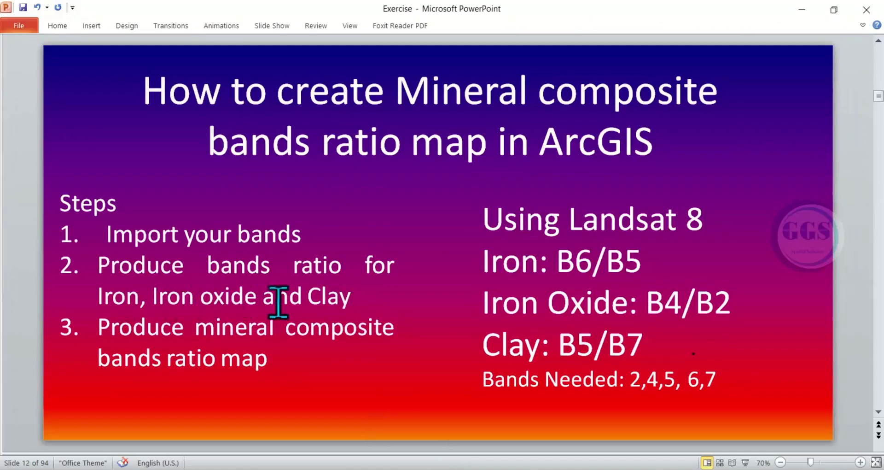
{"action": "left_click", "coordinate": [807, 7]}
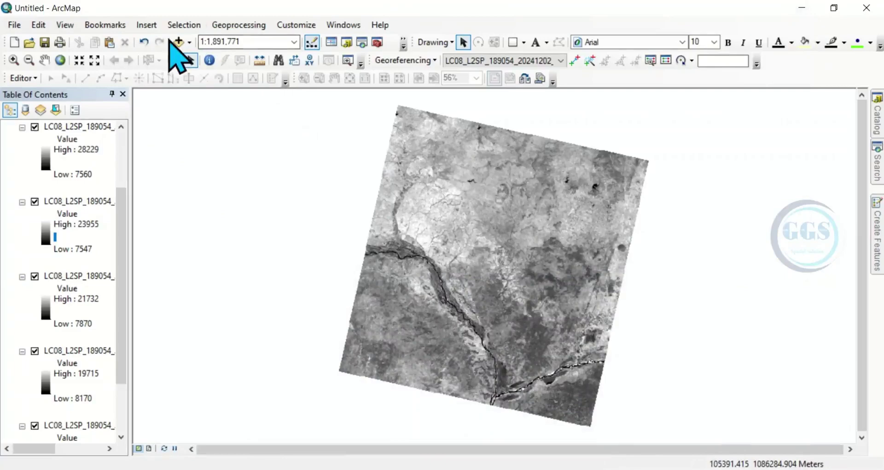
Step: Add the Study_Area shapefile to the map
{"action": "left_click", "coordinate": [179, 42]}
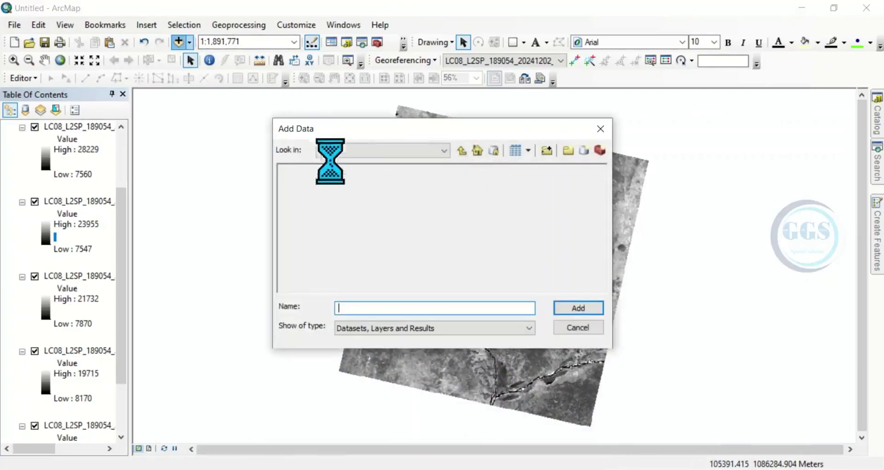
{"action": "left_click", "coordinate": [325, 242]}
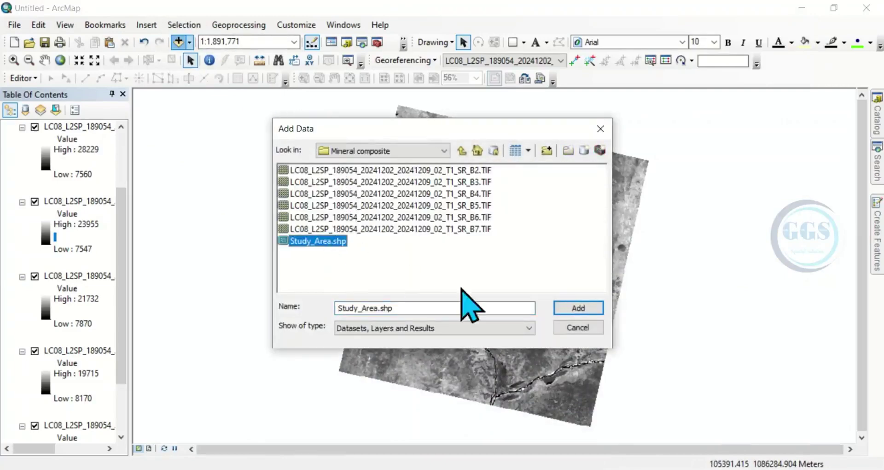
{"action": "left_click", "coordinate": [578, 309]}
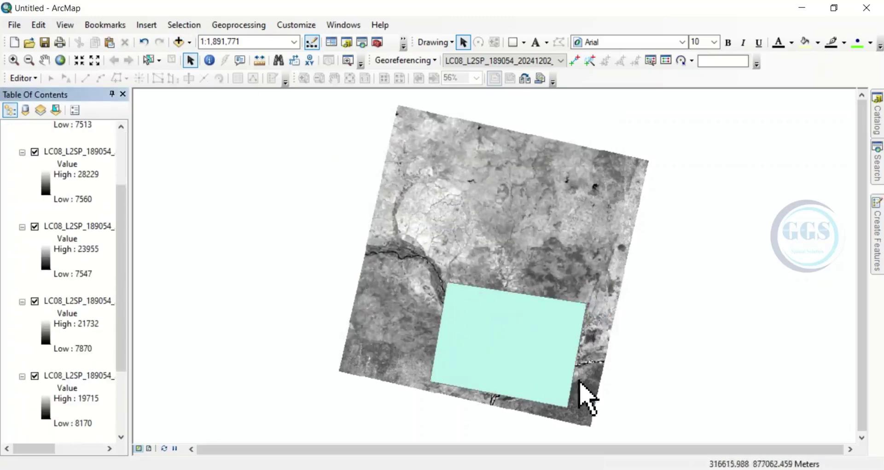
Step: Symbolize Study_Area as a hollow fill with a red outline of width 2
{"action": "scroll", "coordinate": [64, 182], "scroll_direction": "up", "scroll_amount": 5}
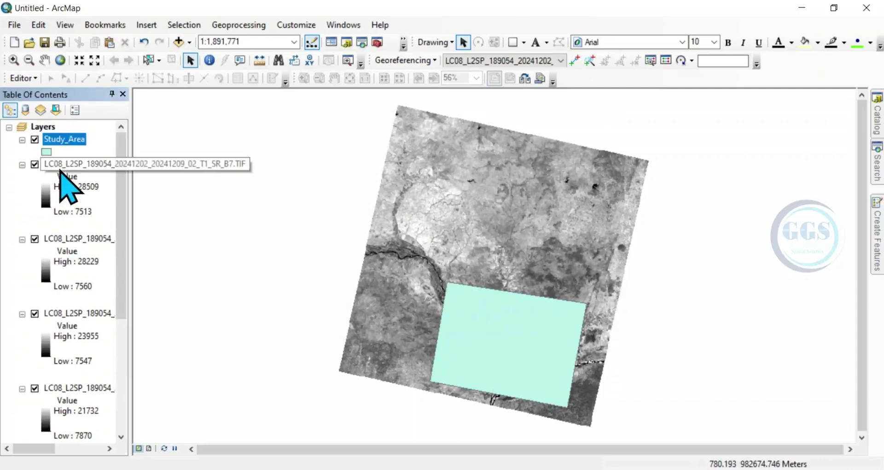
{"action": "left_click", "coordinate": [47, 152]}
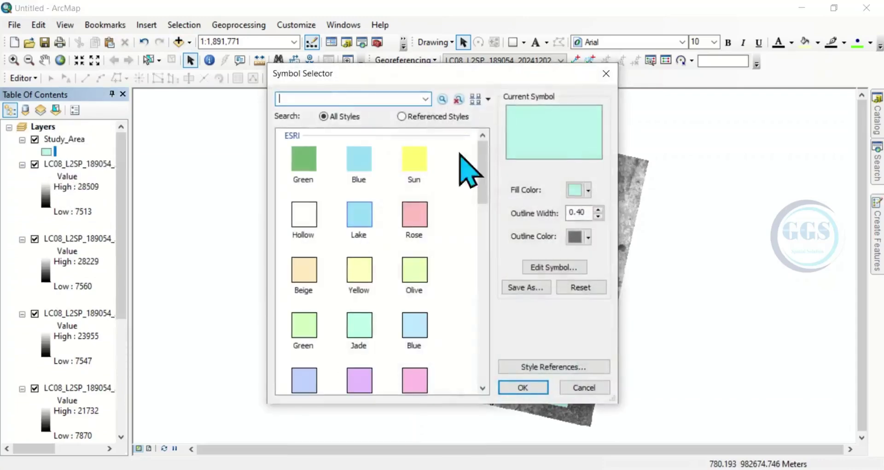
{"action": "left_click", "coordinate": [302, 223]}
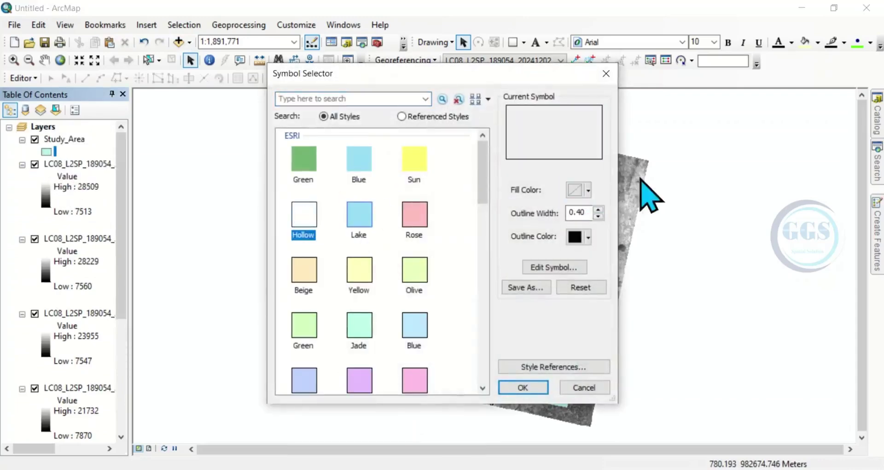
{"action": "left_click", "coordinate": [598, 210]}
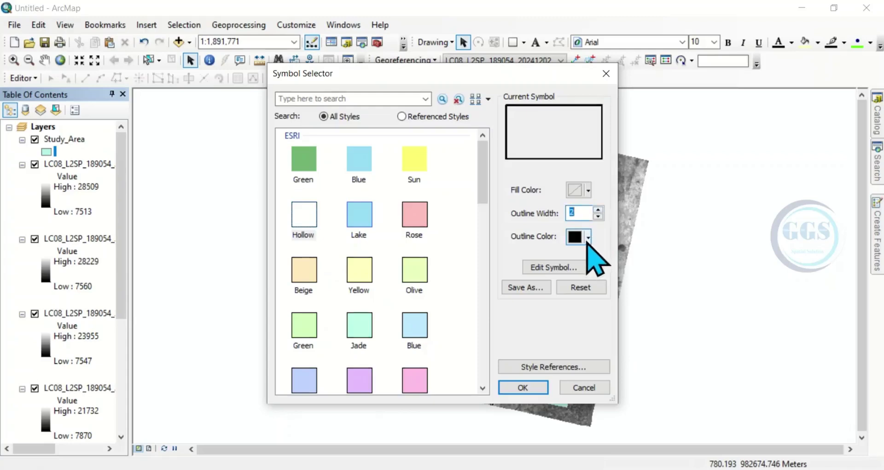
{"action": "left_click", "coordinate": [588, 237]}
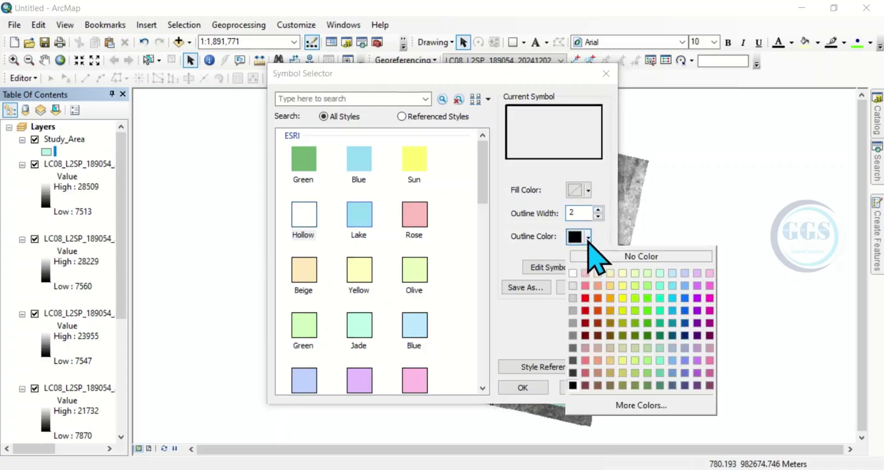
{"action": "left_click", "coordinate": [585, 298]}
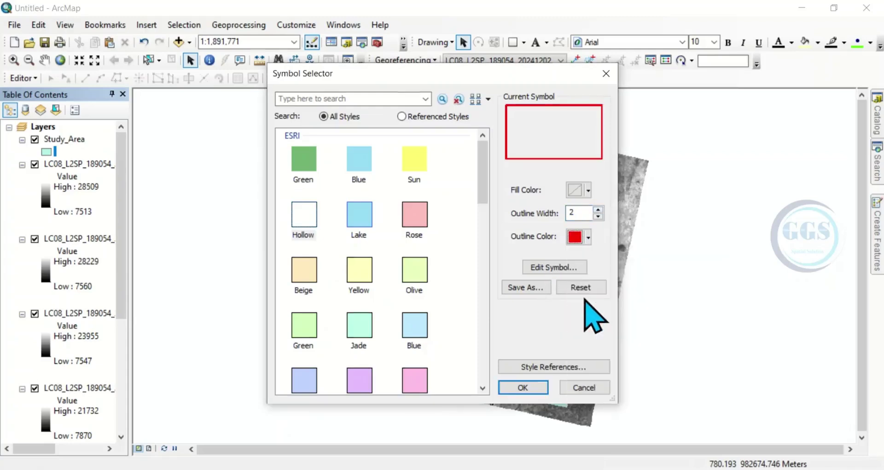
{"action": "left_click", "coordinate": [523, 387]}
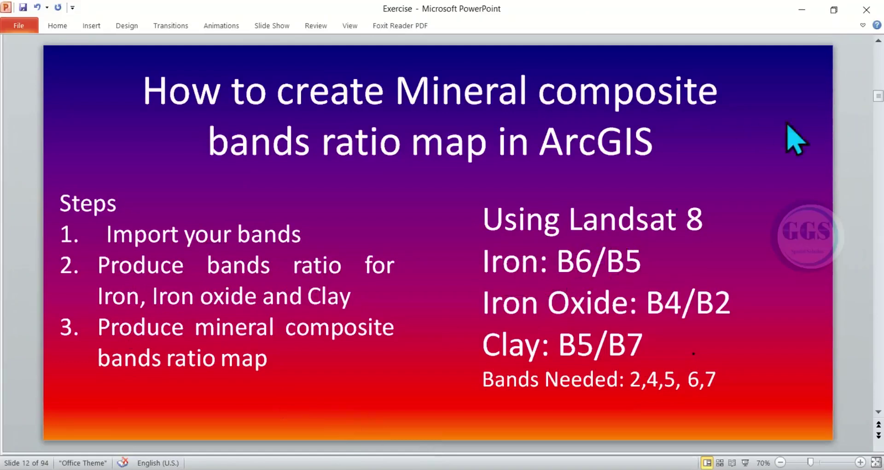
Step: Return to ArcMap and launch Raster Calculator from ArcToolbox's Spatial Analyst > Map Algebra toolset
{"action": "left_click", "coordinate": [810, 9]}
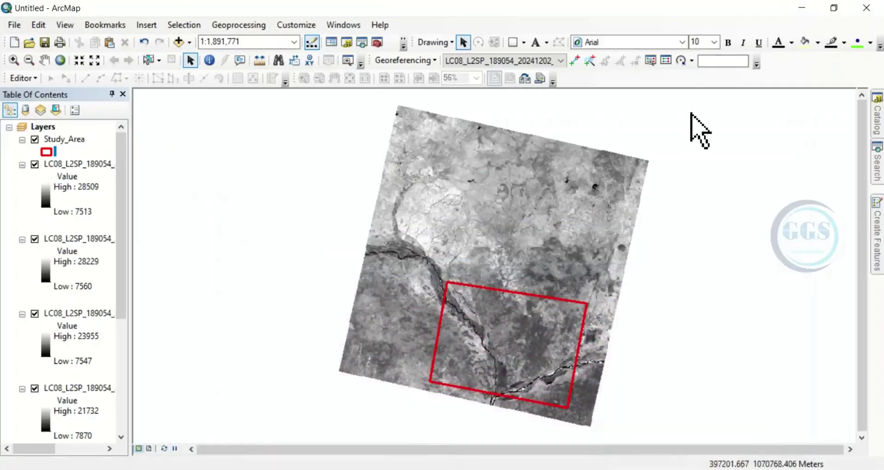
{"action": "left_click", "coordinate": [378, 43]}
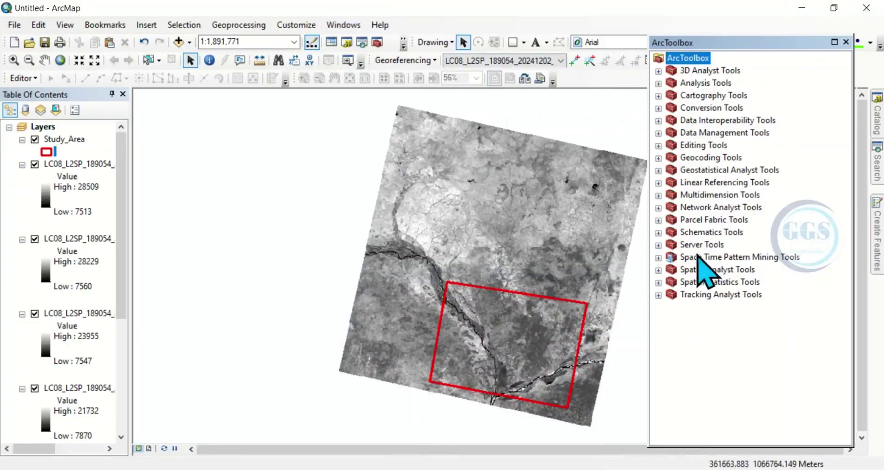
{"action": "left_click", "coordinate": [658, 270]}
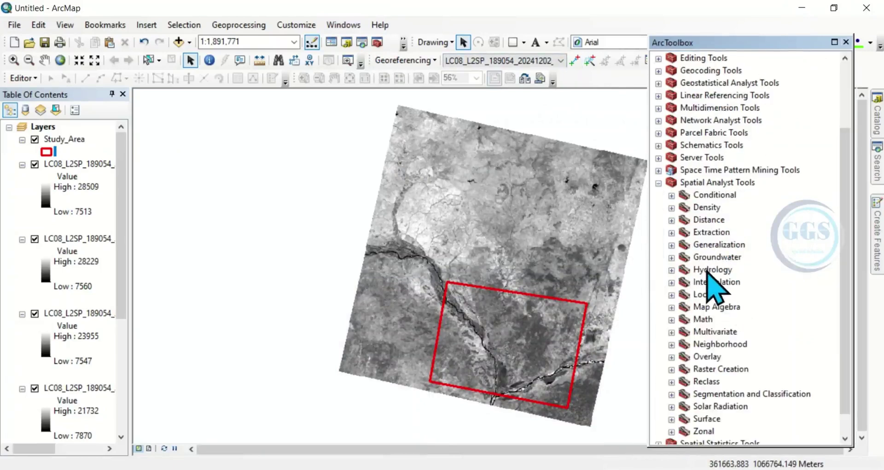
{"action": "left_click", "coordinate": [672, 308]}
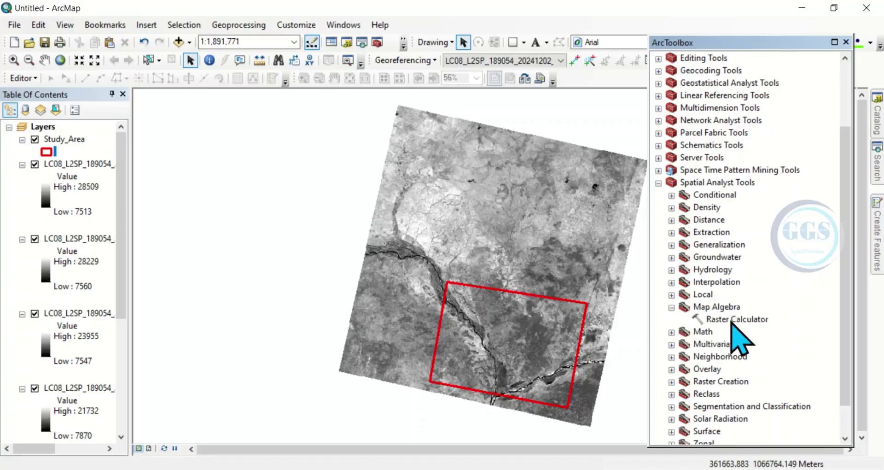
{"action": "double_click", "coordinate": [732, 322]}
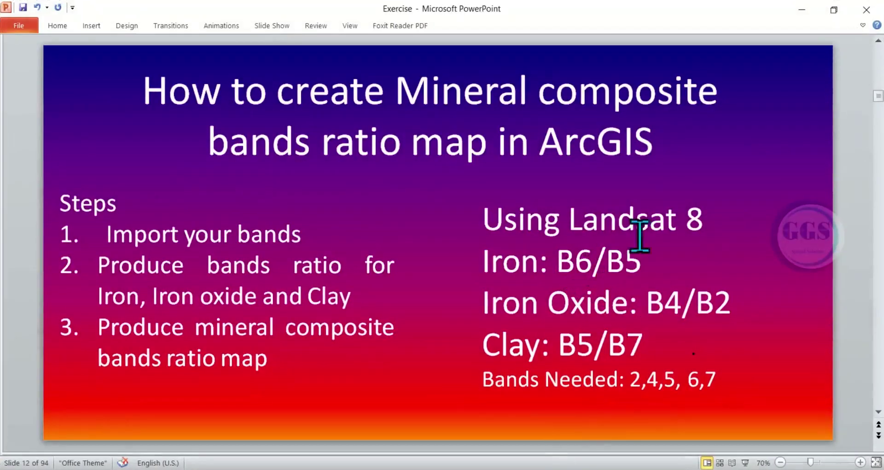
Step: Build the expression Float(B6) / Float(B5) in Raster Calculator from the band layers
{"action": "left_click", "coordinate": [802, 9]}
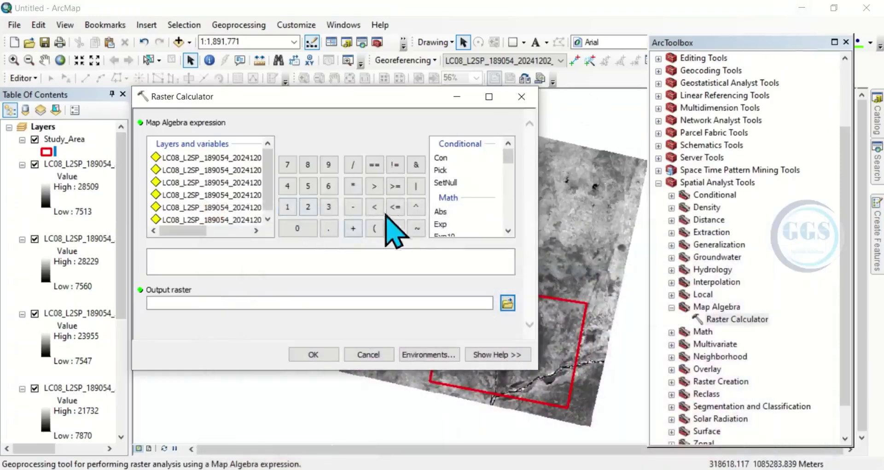
{"action": "left_click", "coordinate": [284, 261]}
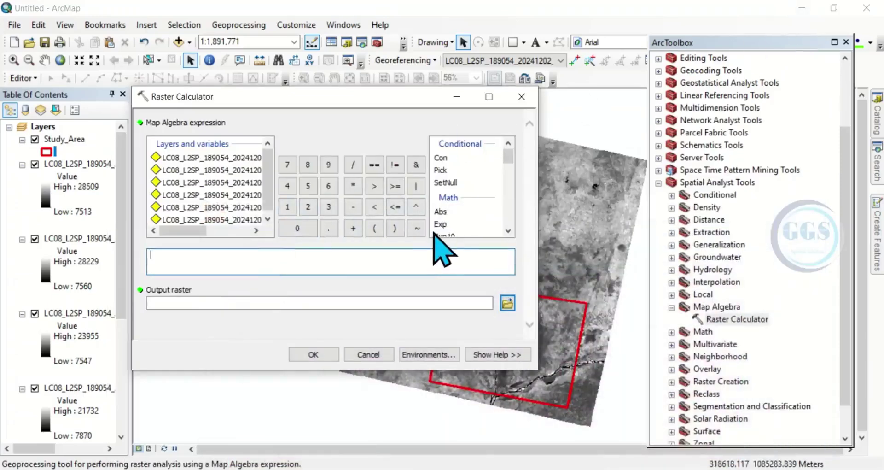
{"action": "scroll", "coordinate": [444, 221], "scroll_direction": "down", "scroll_amount": 1}
{"action": "scroll", "coordinate": [452, 215], "scroll_direction": "down", "scroll_amount": 1}
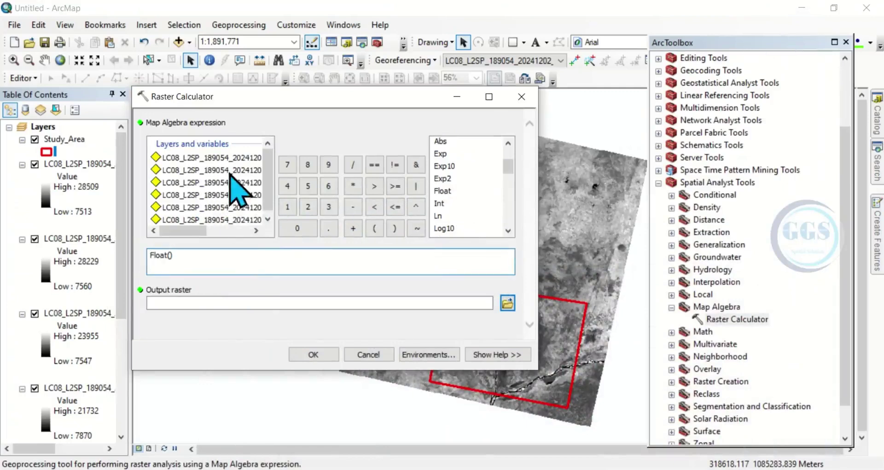
{"action": "left_click_drag", "start_coordinate": [206, 232], "coordinate": [251, 230]}
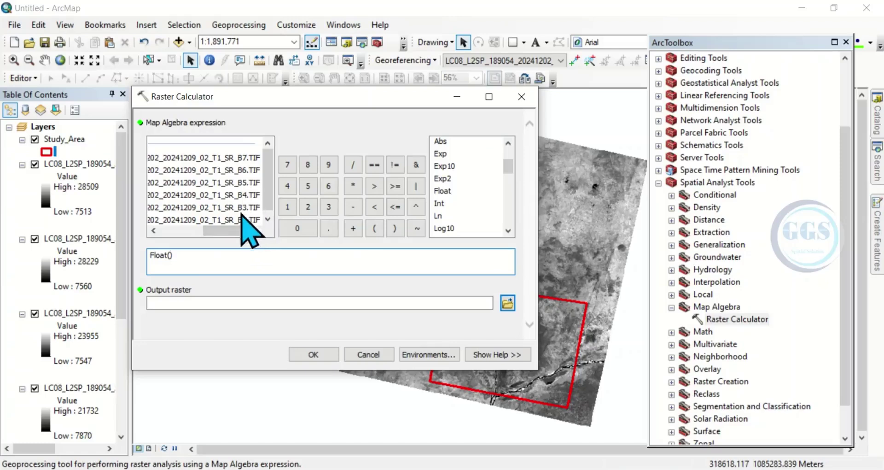
{"action": "double_click", "coordinate": [240, 169]}
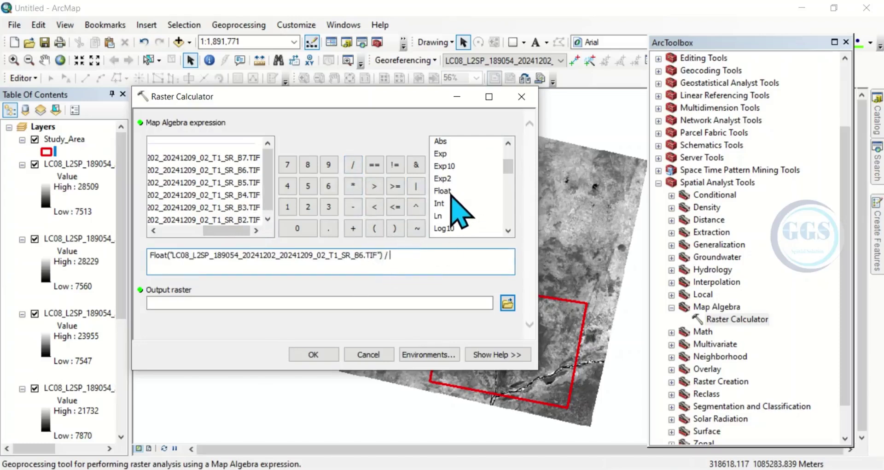
{"action": "double_click", "coordinate": [234, 184]}
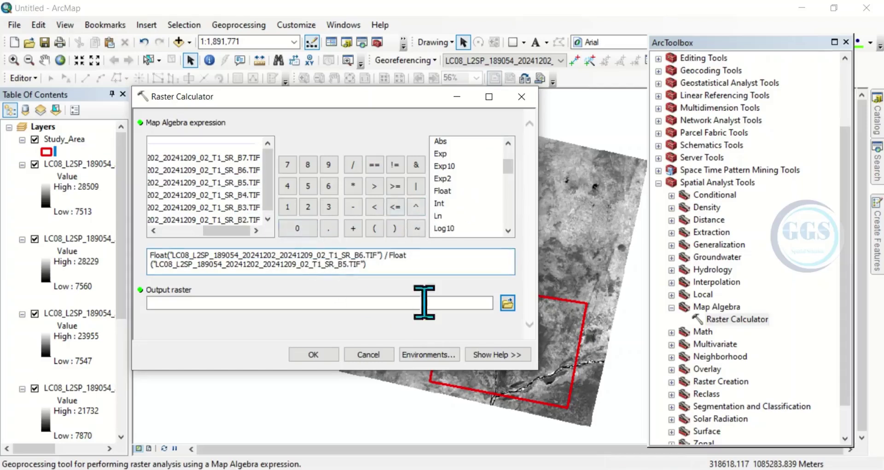
Step: Point the output raster to Desktop > Tutorial > Mineral composite and enter the name Iron.tif
{"action": "left_click", "coordinate": [508, 303]}
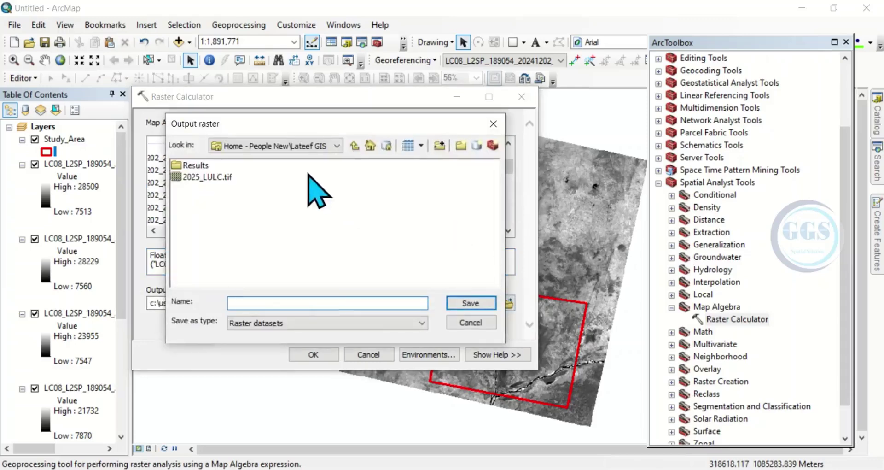
{"action": "left_click", "coordinate": [359, 147]}
{"action": "left_click", "coordinate": [337, 145]}
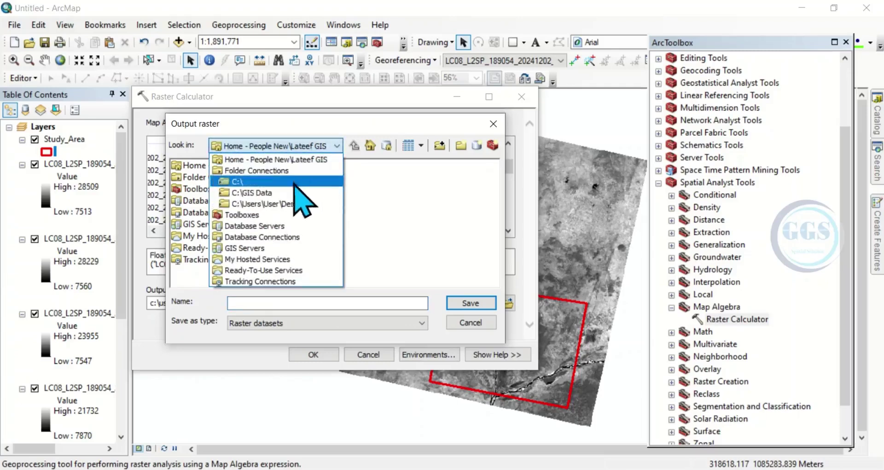
{"action": "left_click", "coordinate": [272, 216]}
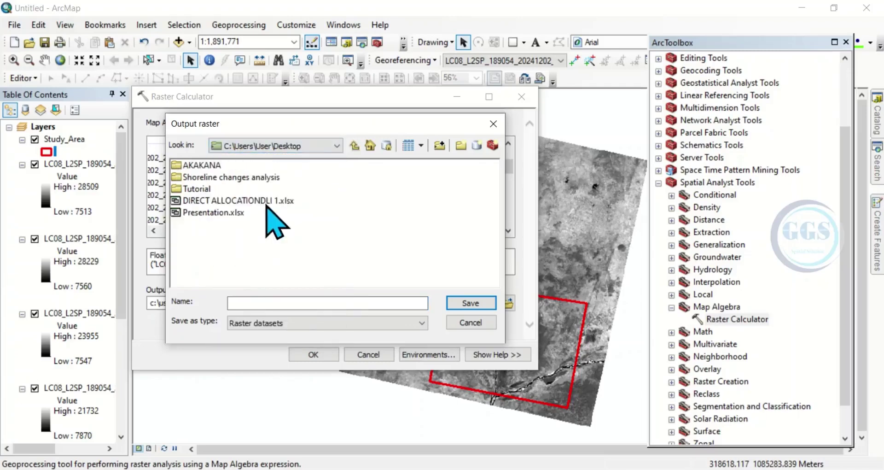
{"action": "double_click", "coordinate": [203, 190]}
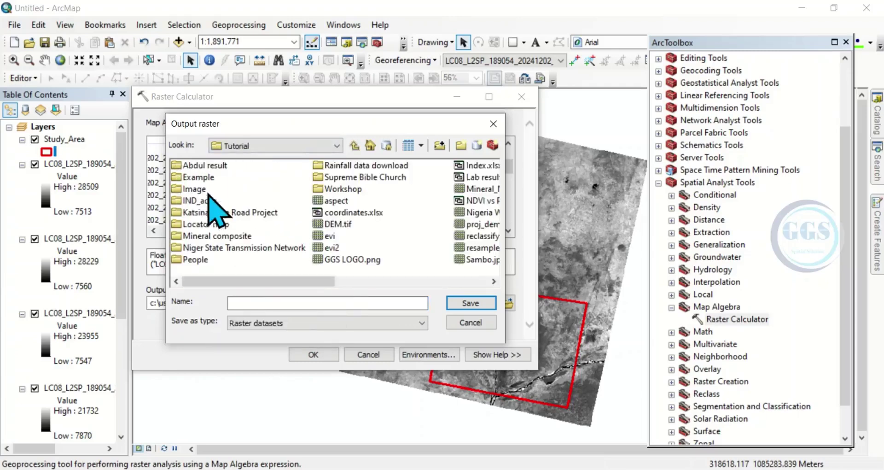
{"action": "double_click", "coordinate": [212, 235]}
{"action": "left_click", "coordinate": [247, 304]}
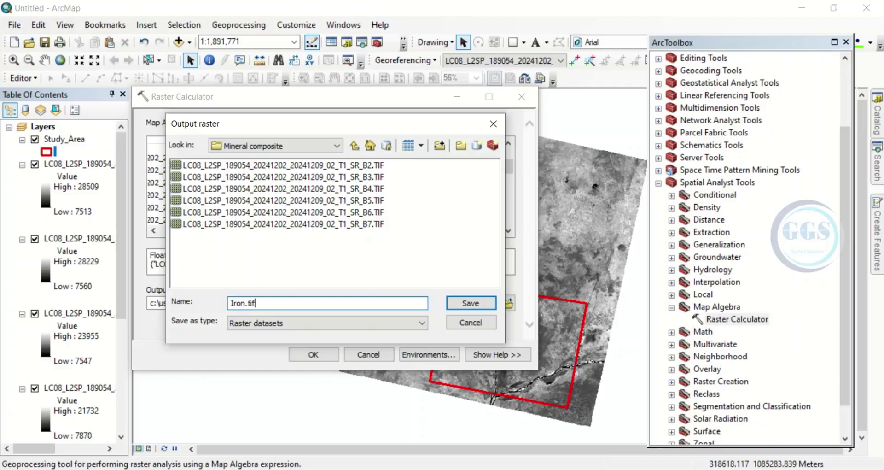
Step: Save the output as Iron.tif and set the processing extent to match the Study_Area layer
{"action": "left_click", "coordinate": [476, 305]}
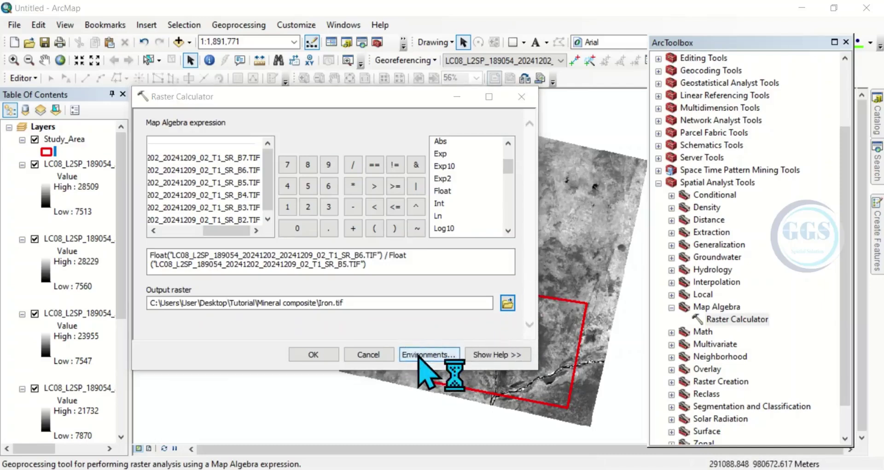
{"action": "left_click", "coordinate": [421, 356]}
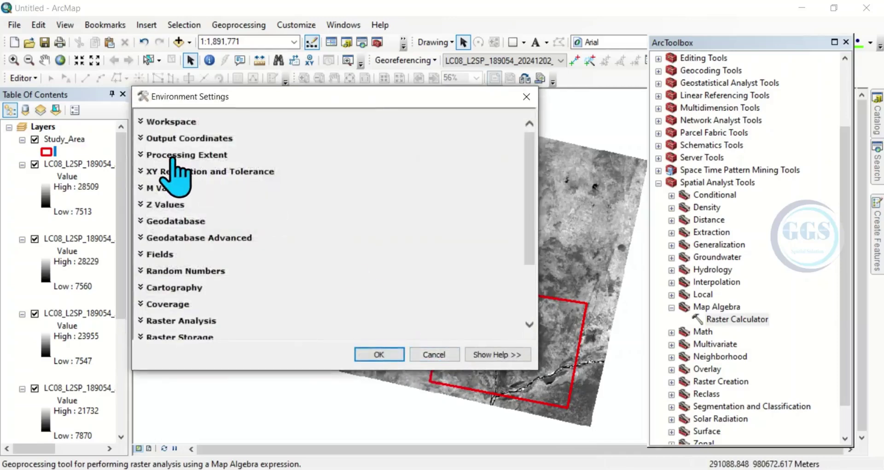
{"action": "left_click", "coordinate": [173, 155]}
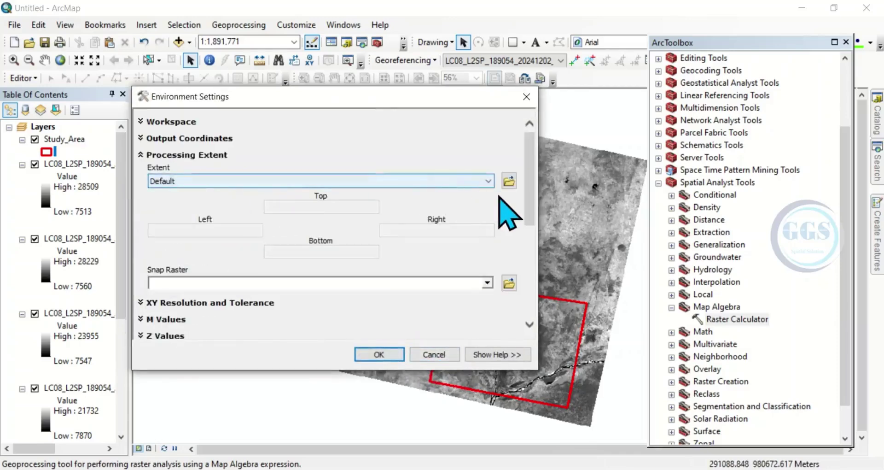
{"action": "left_click", "coordinate": [488, 182]}
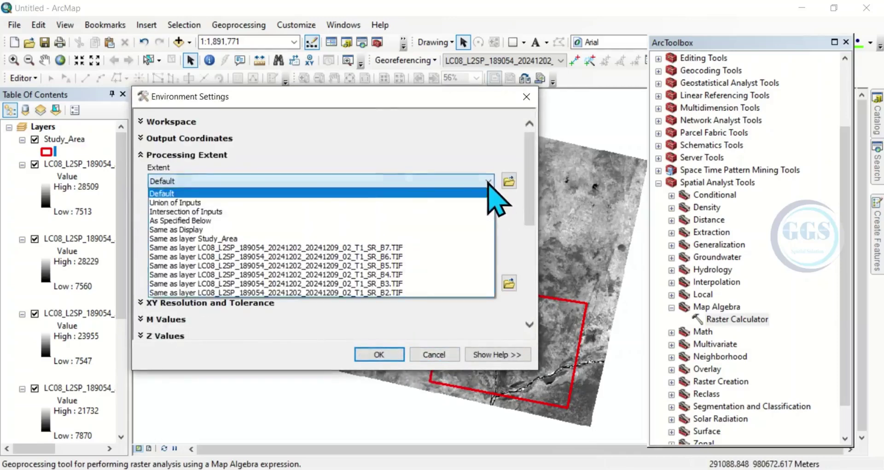
{"action": "left_click", "coordinate": [209, 239]}
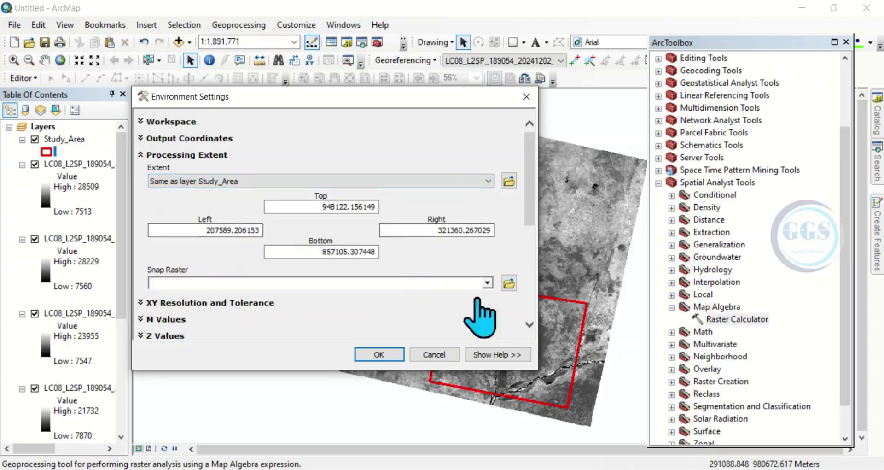
Step: Set the raster analysis mask to Study_Area and accept the environment settings
{"action": "left_click", "coordinate": [530, 265]}
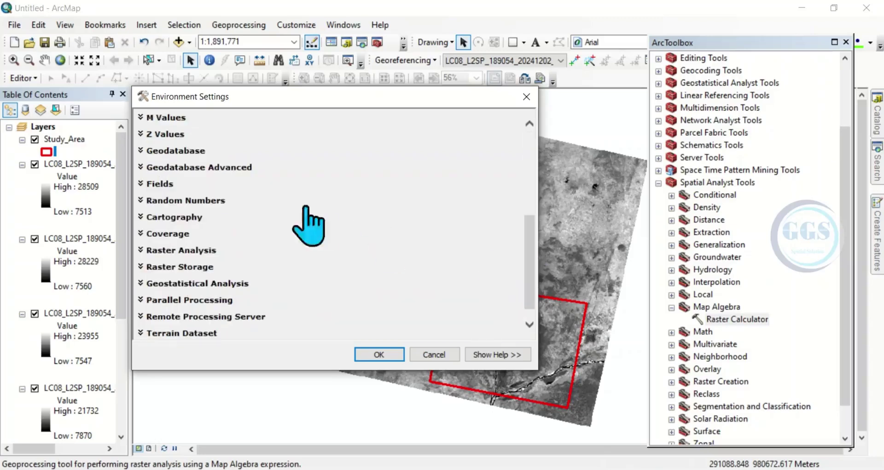
{"action": "left_click", "coordinate": [180, 250]}
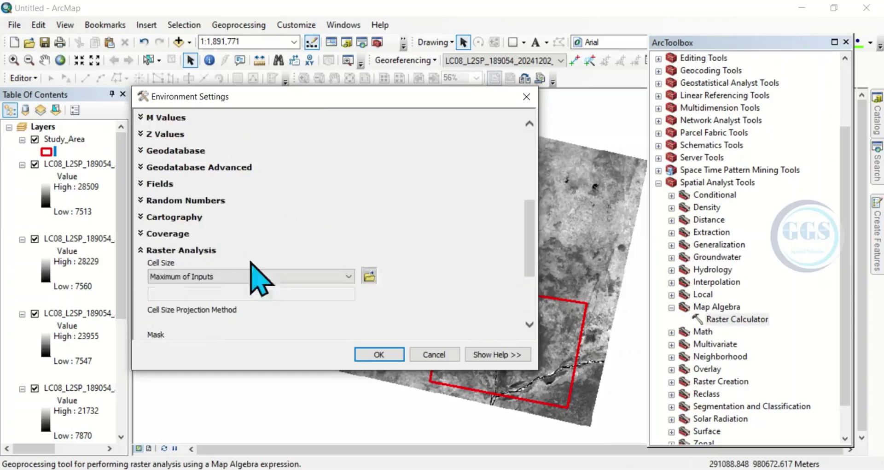
{"action": "left_click", "coordinate": [532, 281]}
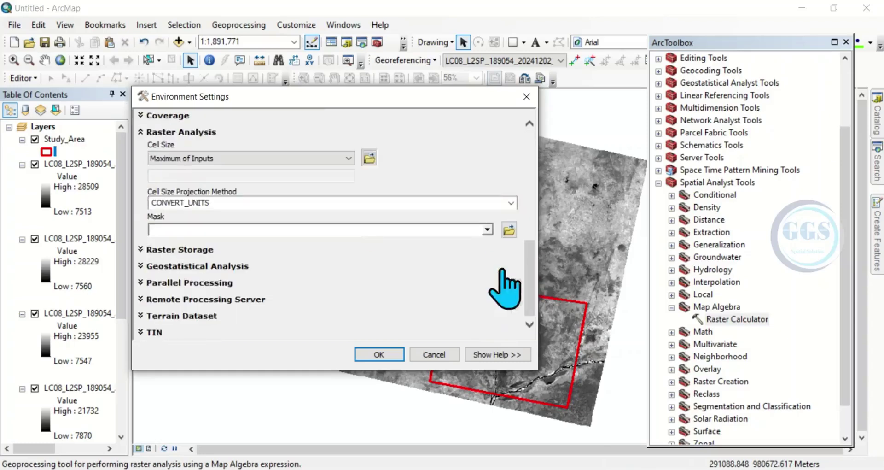
{"action": "left_click", "coordinate": [487, 229]}
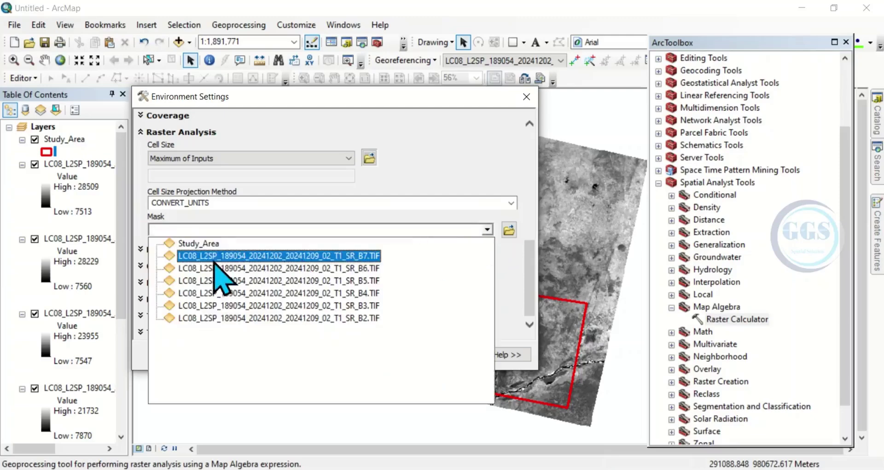
{"action": "left_click", "coordinate": [195, 243]}
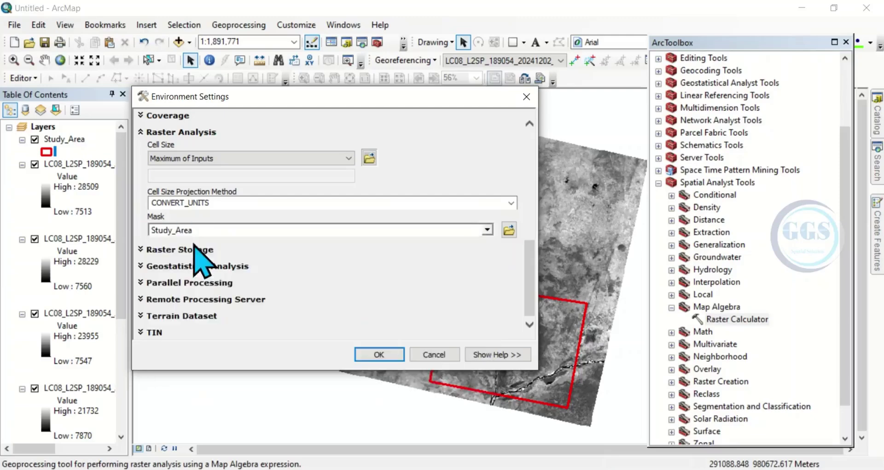
{"action": "left_click", "coordinate": [382, 356]}
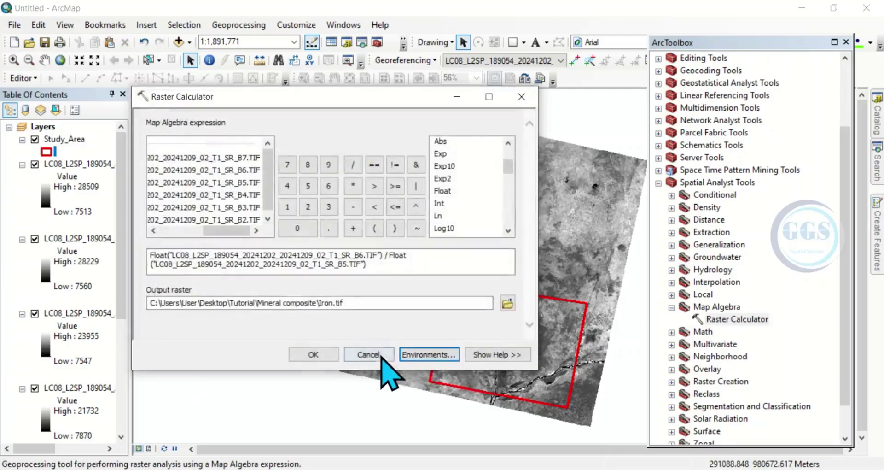
Step: Run Raster Calculator to create the Iron.tif layer, then return to the map to view it
{"action": "left_click", "coordinate": [313, 354]}
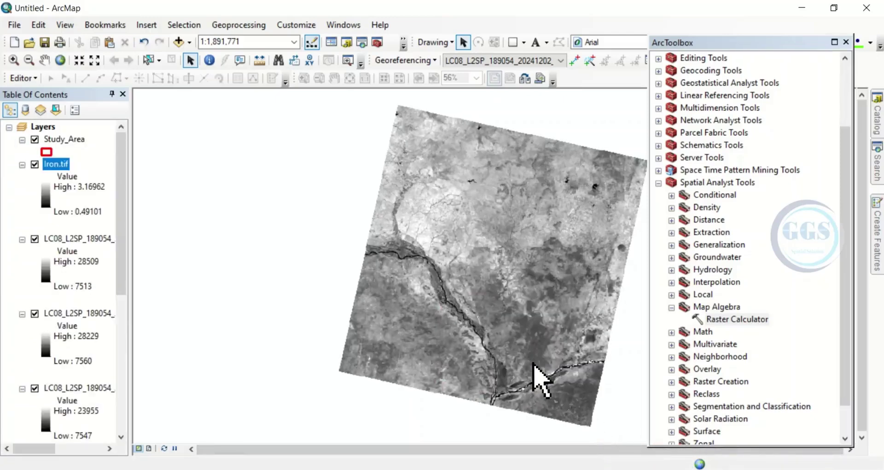
{"action": "scroll", "coordinate": [541, 387], "scroll_direction": "up", "scroll_amount": 3}
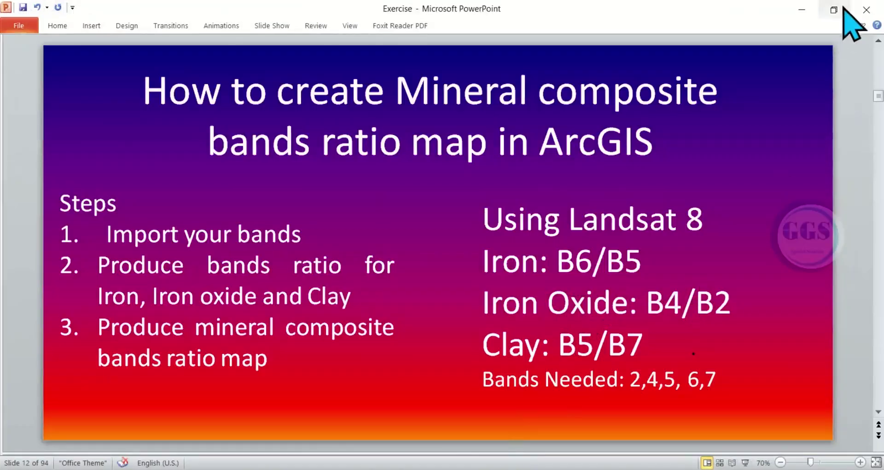
{"action": "left_click", "coordinate": [802, 9]}
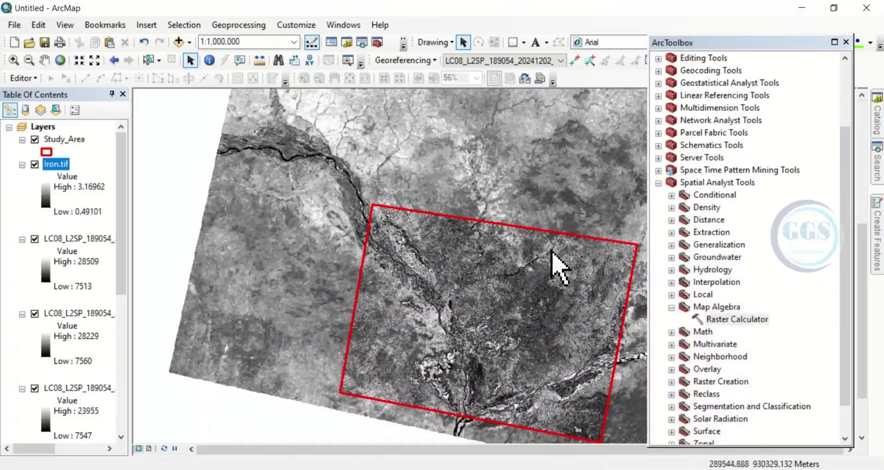
Step: Reopen Raster Calculator, build Float(B4) / Float(B2), and browse for the Iron_Oxide.tif output location
{"action": "double_click", "coordinate": [728, 320]}
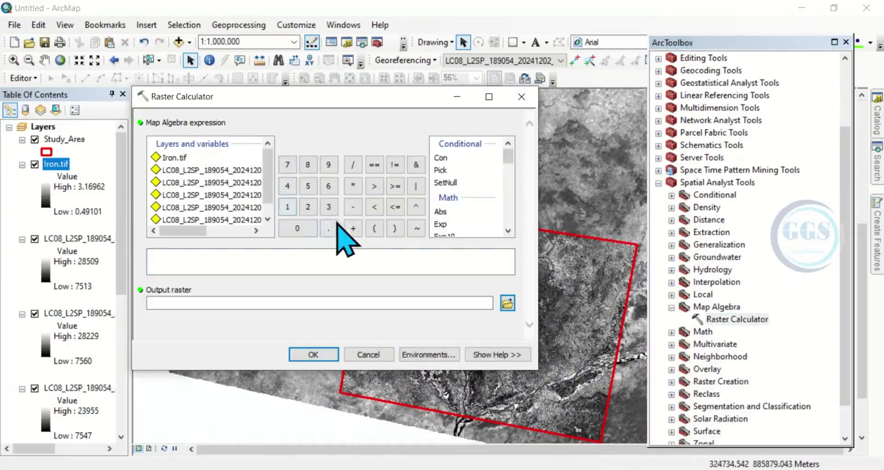
{"action": "scroll", "coordinate": [454, 203], "scroll_direction": "down", "scroll_amount": 1}
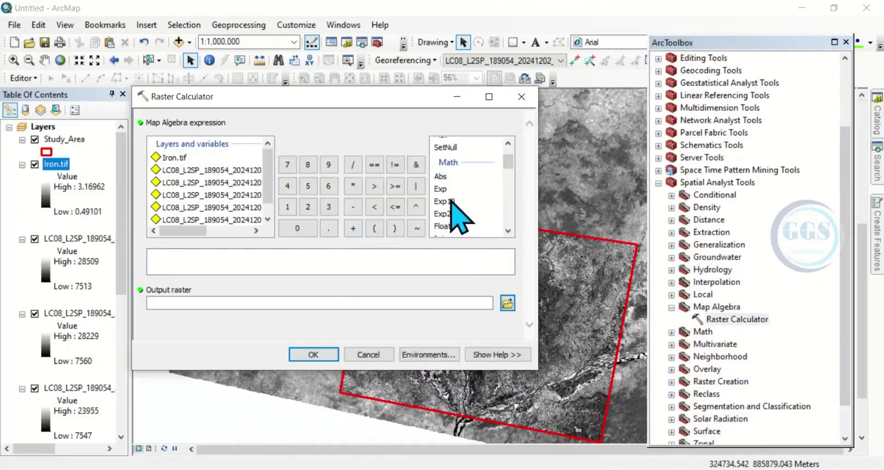
{"action": "scroll", "coordinate": [454, 226], "scroll_direction": "down", "scroll_amount": 1}
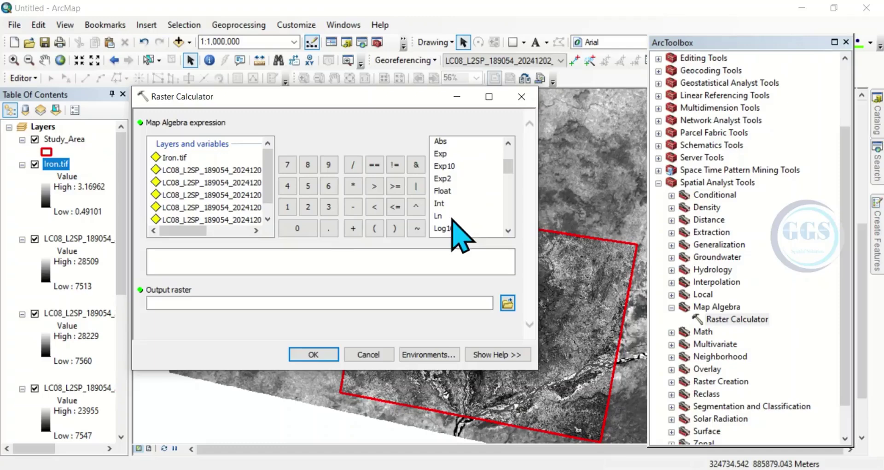
{"action": "double_click", "coordinate": [443, 191]}
{"action": "scroll", "coordinate": [269, 221], "scroll_direction": "down", "scroll_amount": 2}
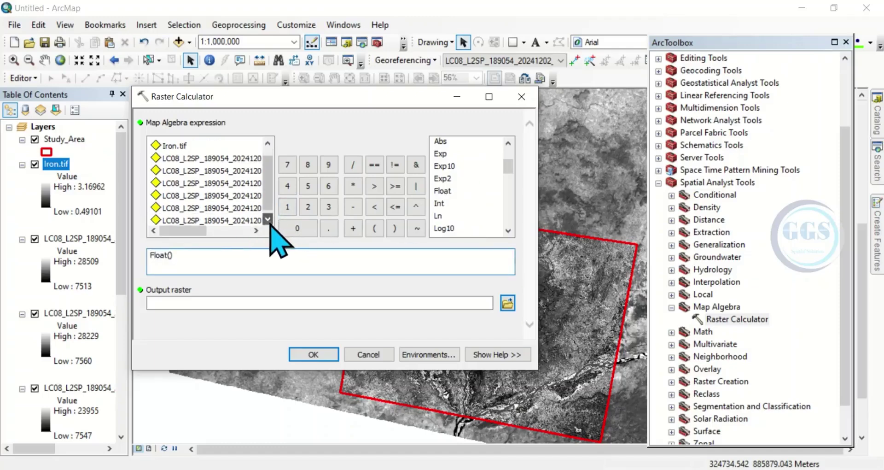
{"action": "left_click", "coordinate": [248, 230]}
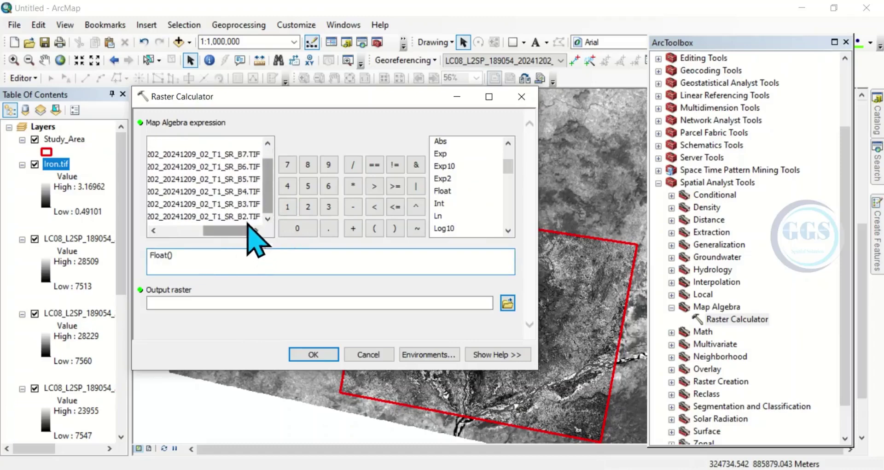
{"action": "double_click", "coordinate": [227, 192]}
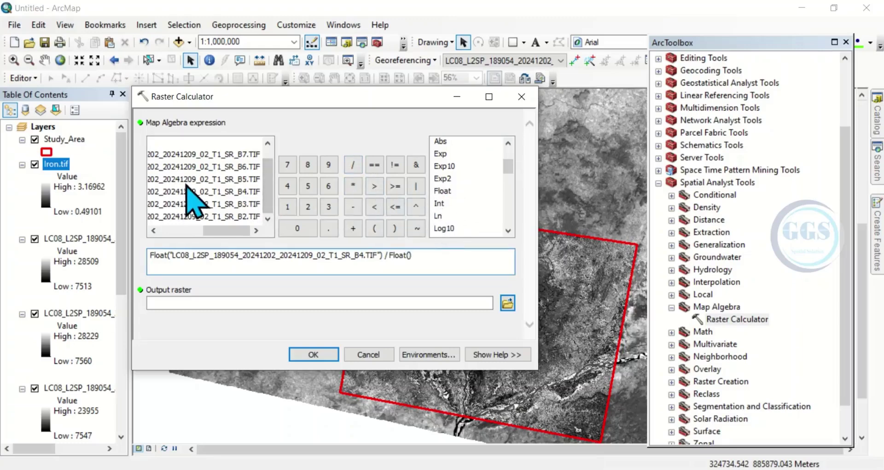
{"action": "double_click", "coordinate": [244, 217]}
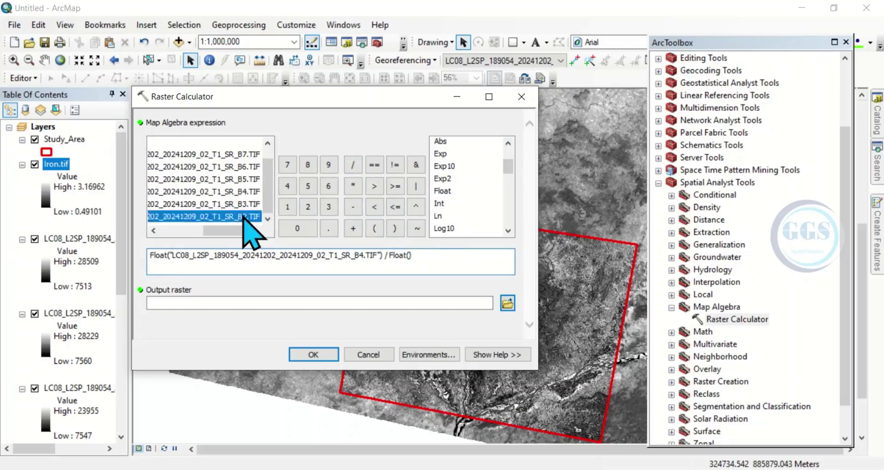
{"action": "left_click", "coordinate": [508, 305]}
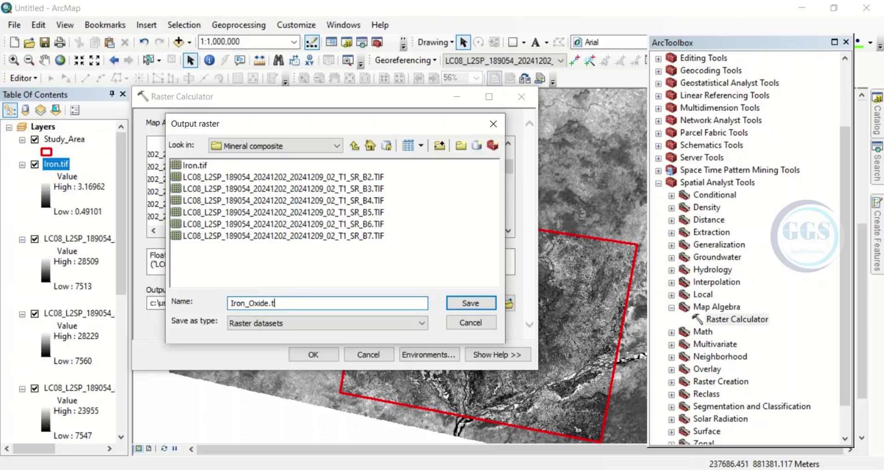
Step: Confirm Iron_Oxide.tif as the output and set the processing extent to the Study_Area layer
{"action": "left_click", "coordinate": [470, 304]}
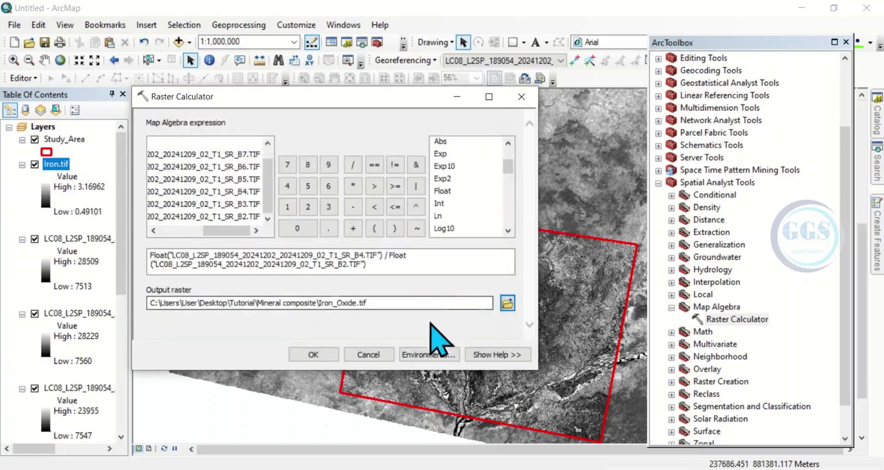
{"action": "left_click", "coordinate": [422, 355]}
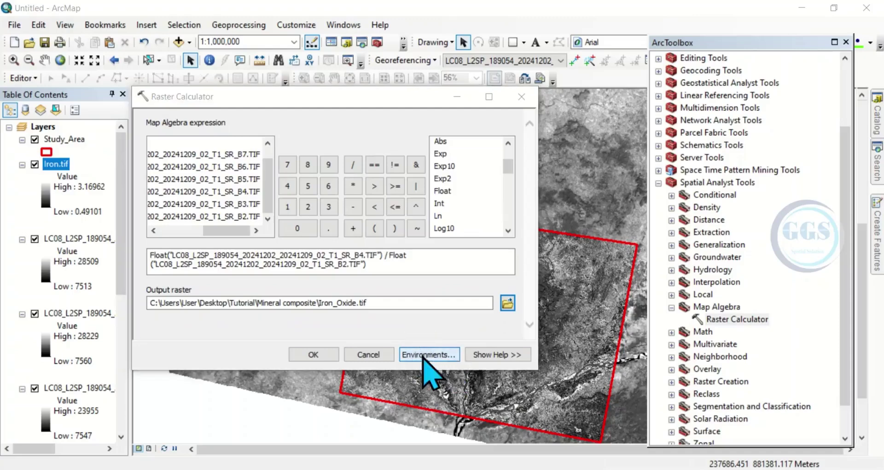
{"action": "left_click", "coordinate": [180, 156]}
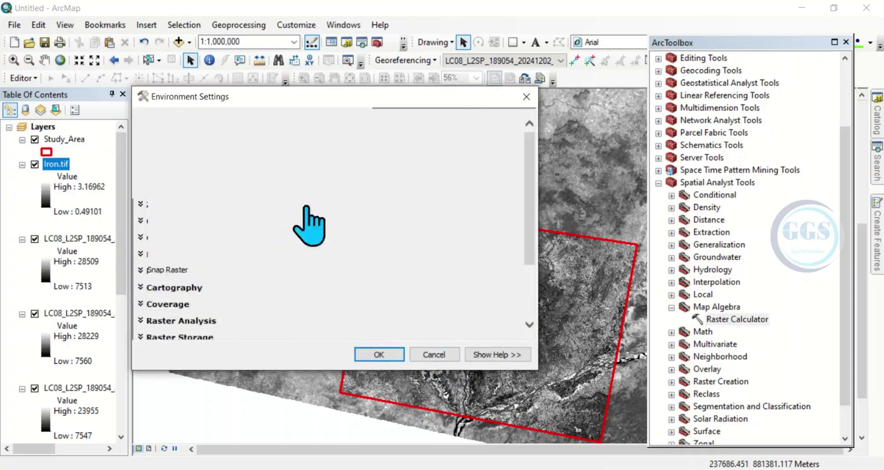
{"action": "left_click", "coordinate": [489, 181]}
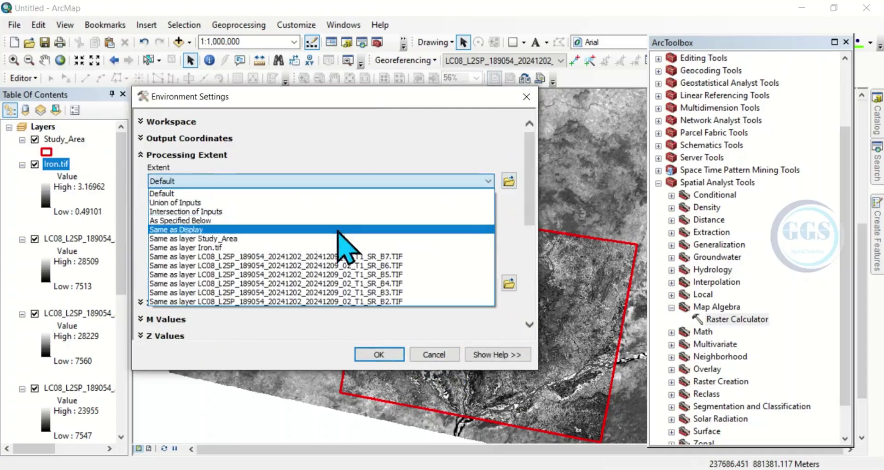
{"action": "left_click", "coordinate": [224, 239]}
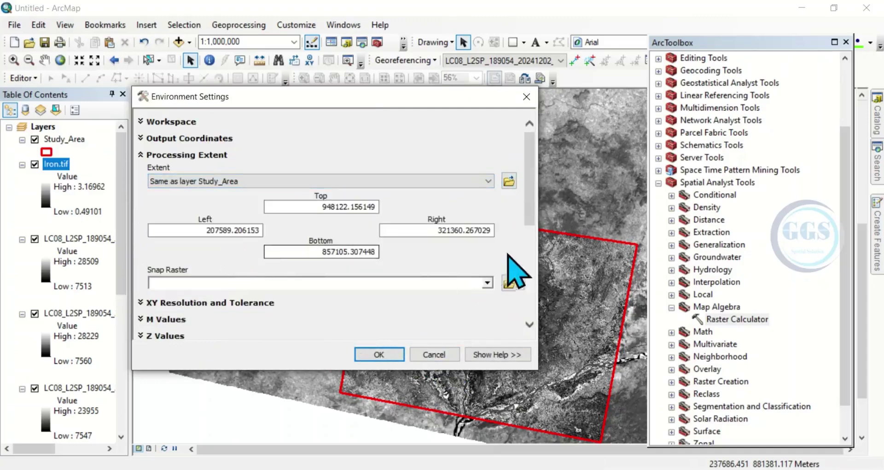
Step: Set the raster analysis mask to Study_Area and confirm the environment settings
{"action": "left_click", "coordinate": [530, 276]}
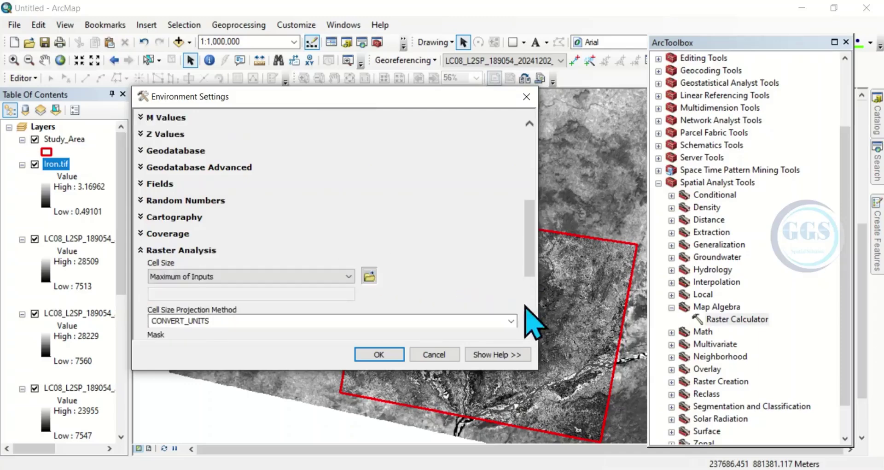
{"action": "scroll", "coordinate": [532, 304], "scroll_direction": "down", "scroll_amount": 3}
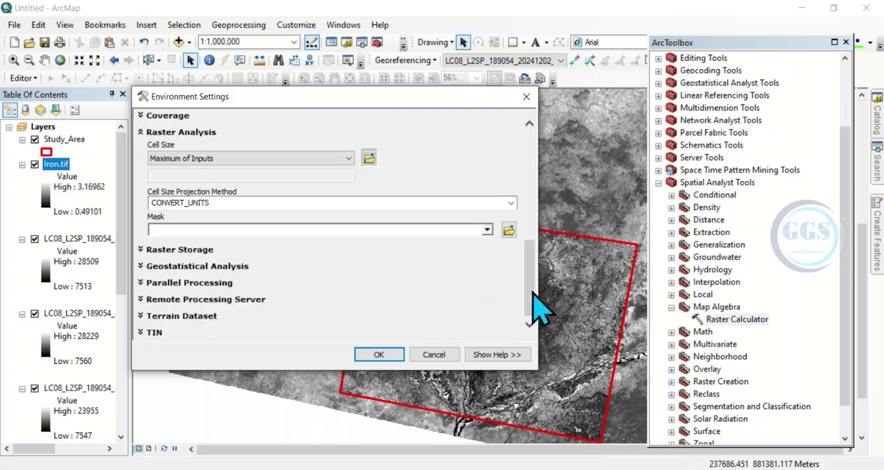
{"action": "left_click", "coordinate": [487, 230]}
{"action": "left_click", "coordinate": [206, 243]}
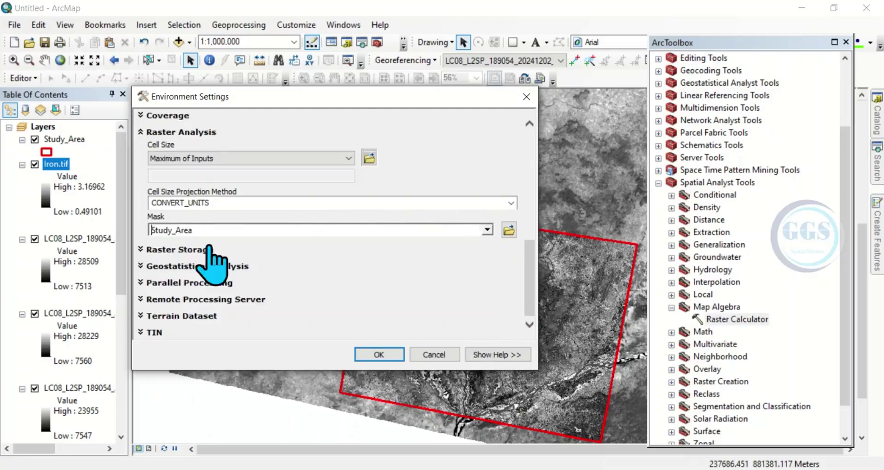
{"action": "left_click", "coordinate": [379, 354]}
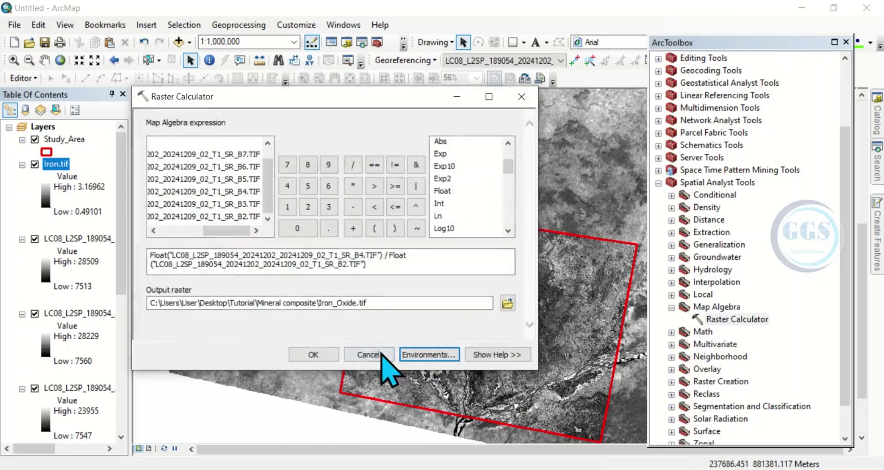
Step: Run the calculation to create Iron_Oxide.tif, checking the band-ratio slide before returning to ArcMap
{"action": "left_click", "coordinate": [314, 354]}
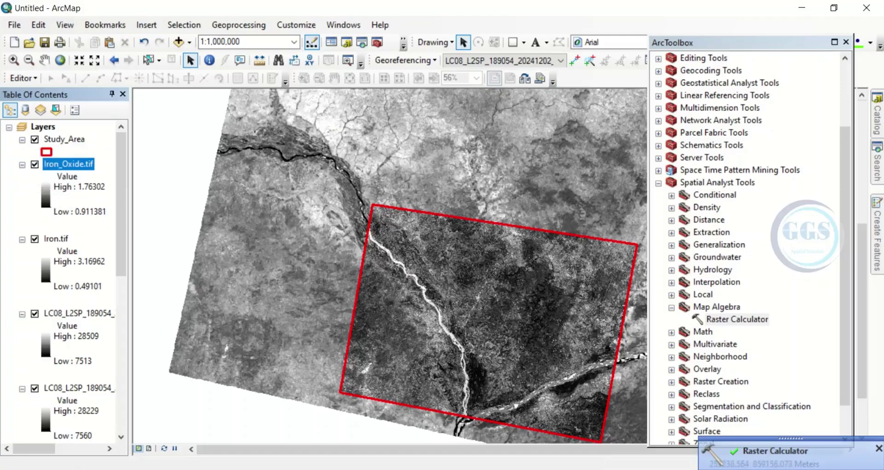
{"action": "key", "text": "alt+Tab"}
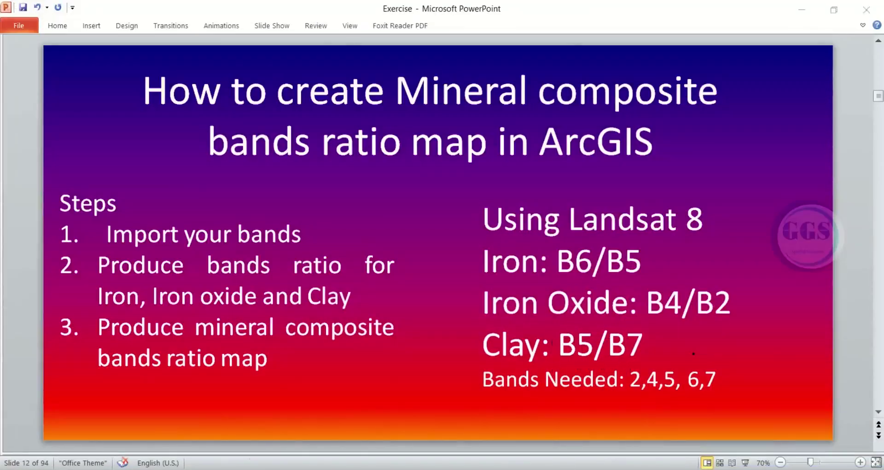
{"action": "key", "text": "alt+Tab"}
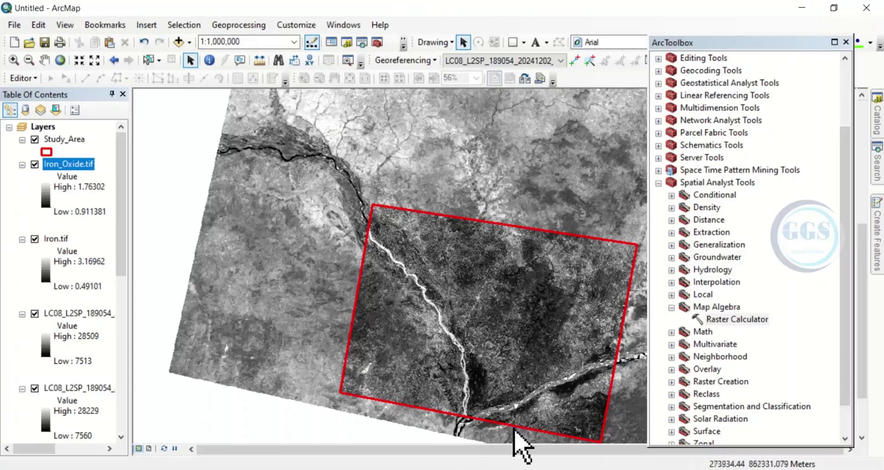
Step: Build the Raster Calculator expression Float(B5) / Float(B7), with output Clay.tif in the Mineral composite folder
{"action": "double_click", "coordinate": [722, 320]}
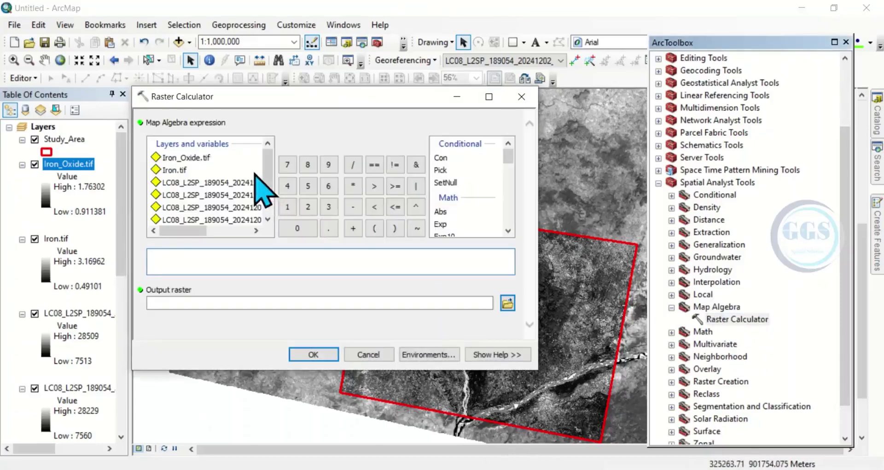
{"action": "scroll", "coordinate": [454, 221], "scroll_direction": "down", "scroll_amount": 1}
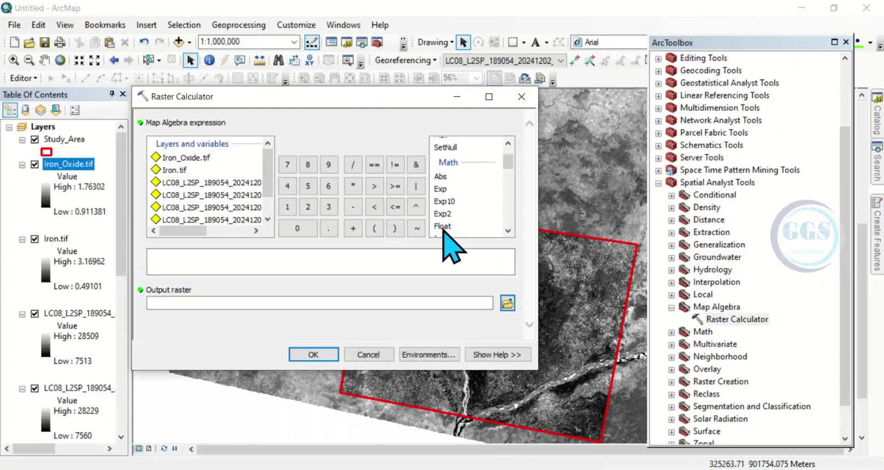
{"action": "double_click", "coordinate": [443, 227]}
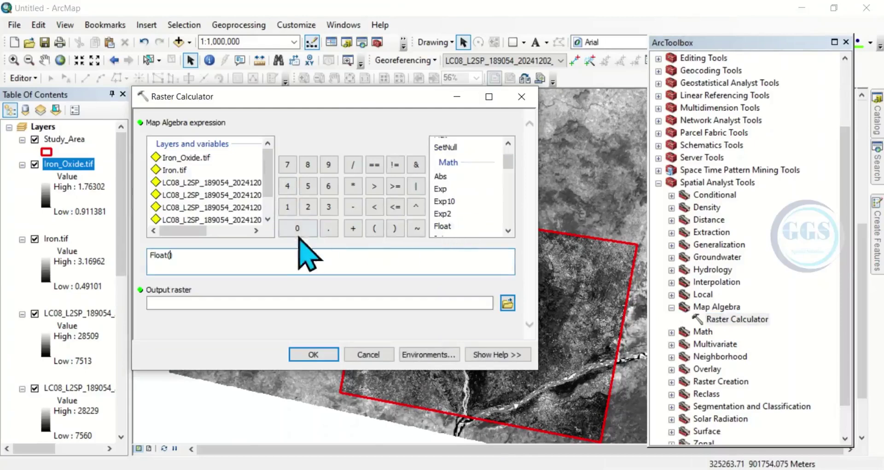
{"action": "left_click", "coordinate": [240, 230]}
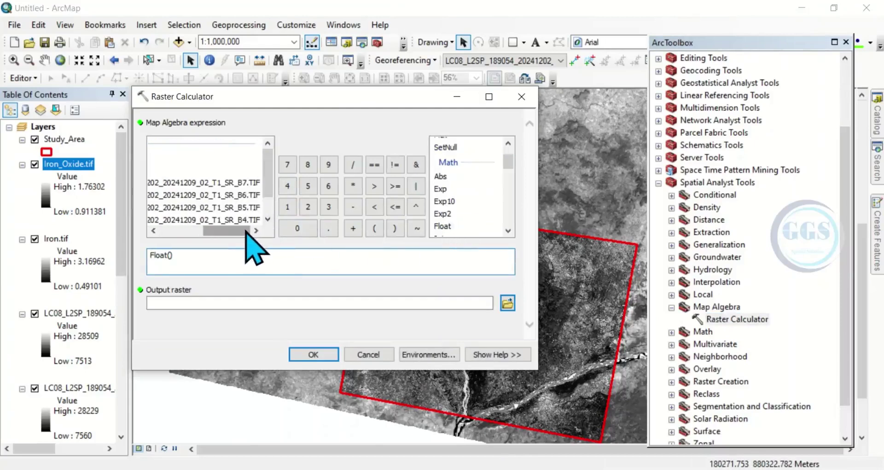
{"action": "double_click", "coordinate": [230, 207]}
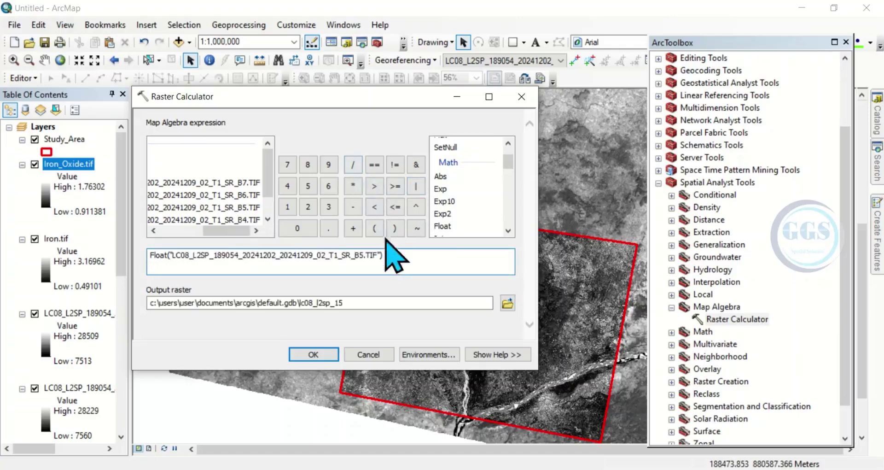
{"action": "double_click", "coordinate": [241, 183]}
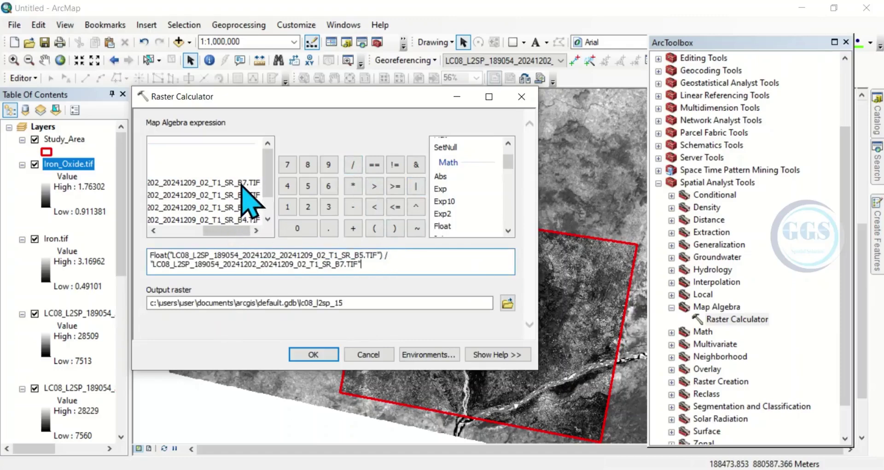
{"action": "left_click", "coordinate": [508, 303]}
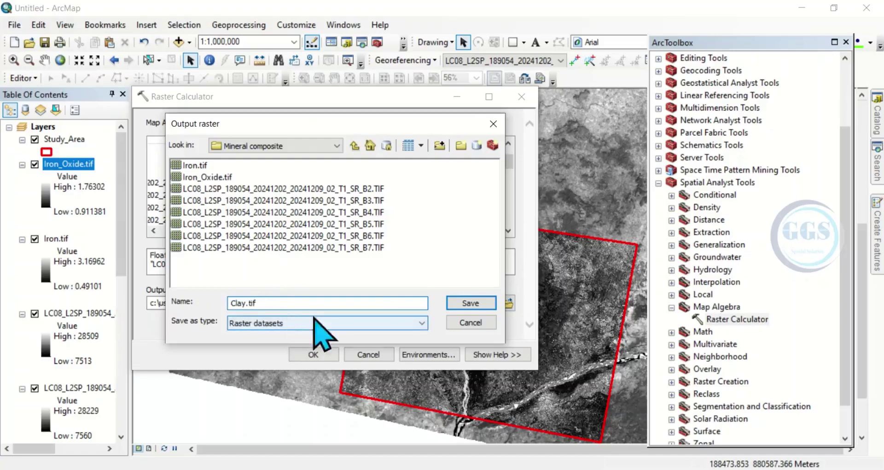
Step: Save the output as Clay.tif and set the processing extent to Same as layer Study_Area
{"action": "left_click", "coordinate": [469, 304]}
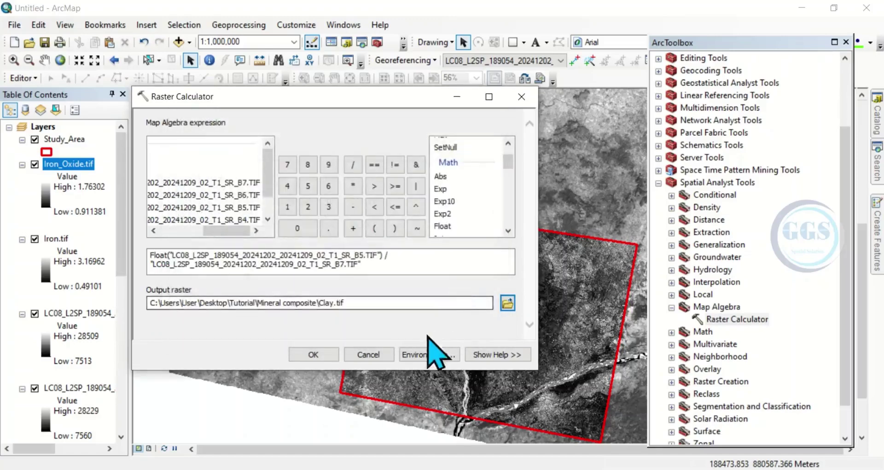
{"action": "left_click", "coordinate": [421, 356]}
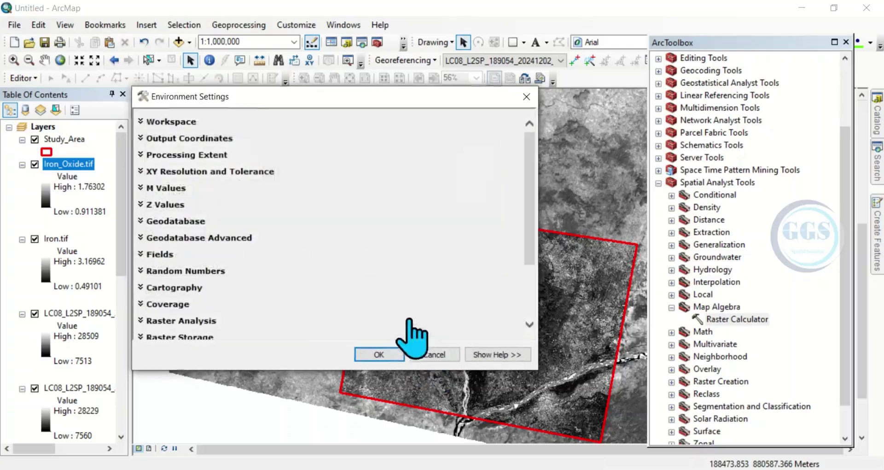
{"action": "left_click", "coordinate": [177, 156]}
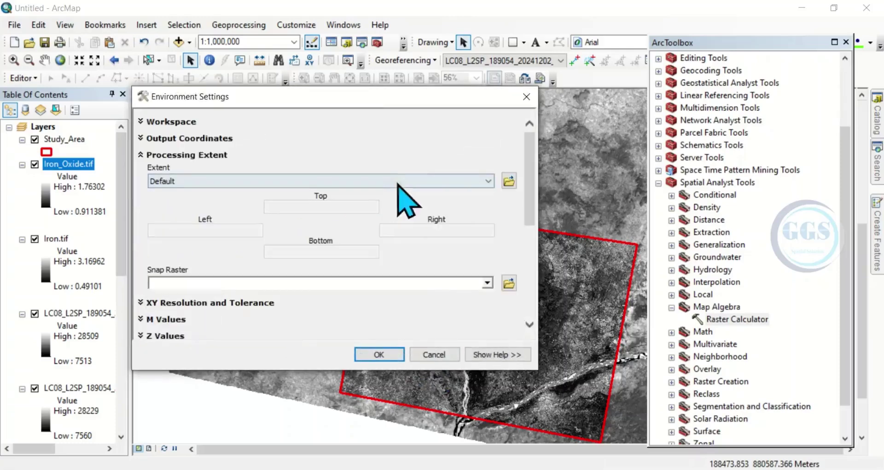
{"action": "left_click", "coordinate": [489, 181]}
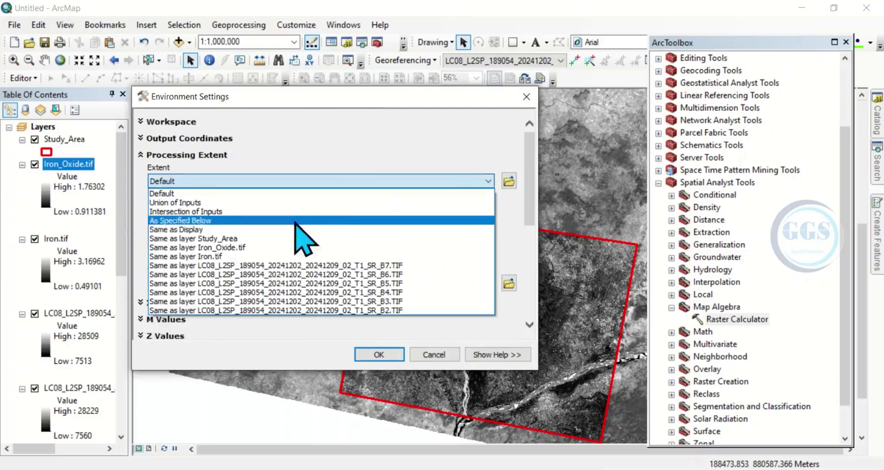
{"action": "left_click", "coordinate": [222, 238]}
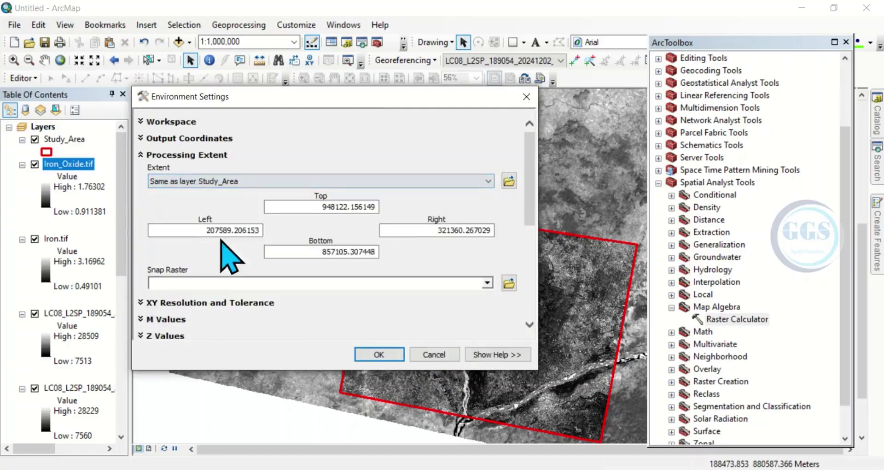
Step: Set the raster analysis mask to Study_Area and confirm the environment settings
{"action": "left_click", "coordinate": [529, 276]}
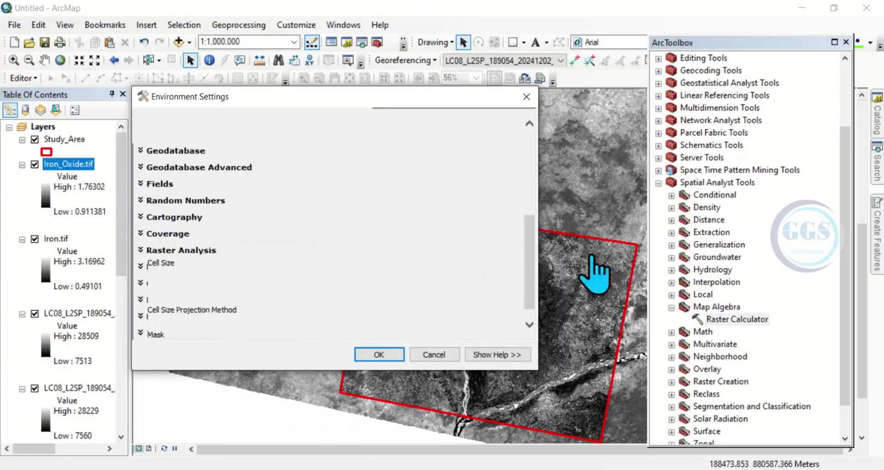
{"action": "left_click", "coordinate": [531, 283]}
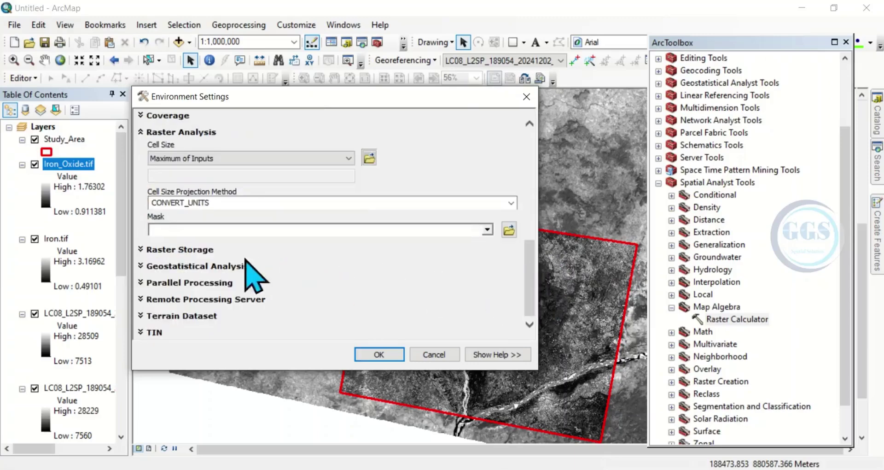
{"action": "left_click", "coordinate": [488, 229]}
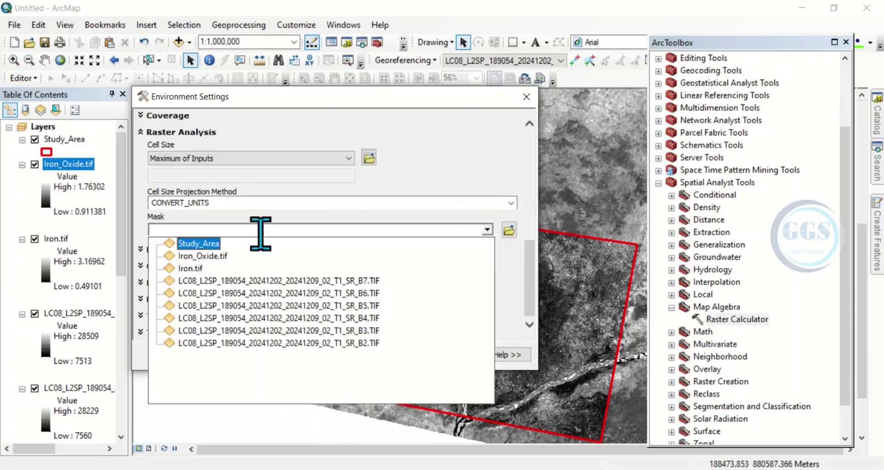
{"action": "left_click", "coordinate": [198, 243]}
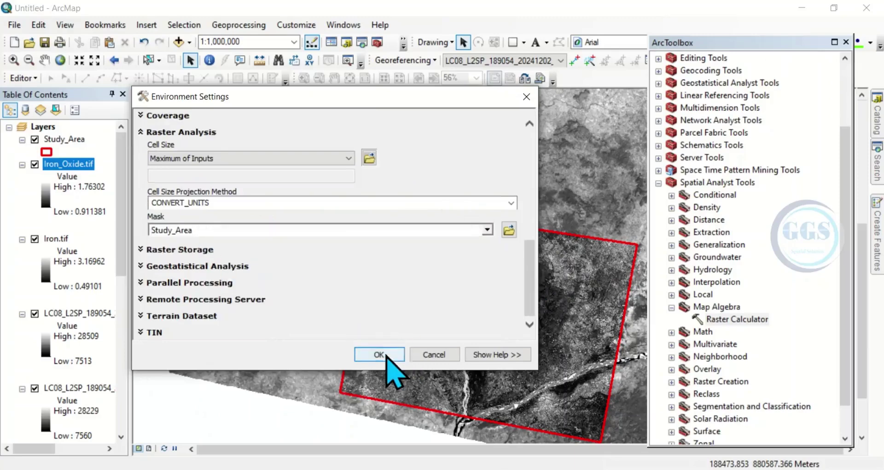
{"action": "left_click", "coordinate": [385, 354]}
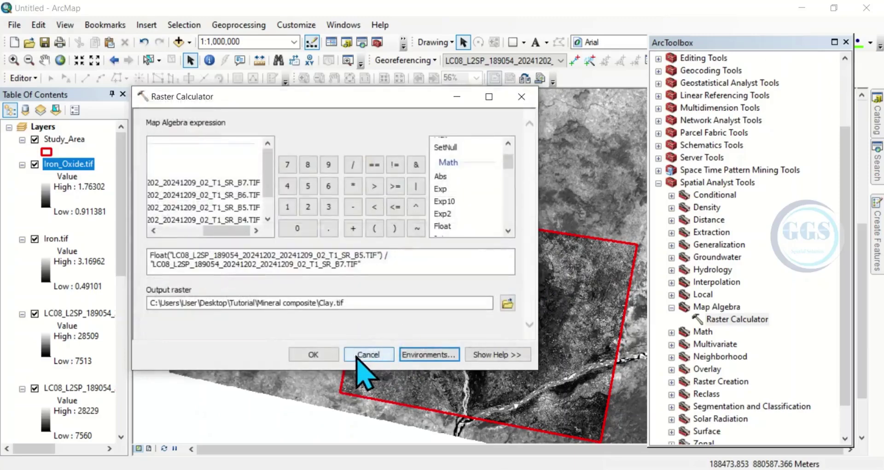
Step: Run the clay ratio calculation, producing Clay.tif with values 0.225532 to 2.74461
{"action": "left_click", "coordinate": [323, 355]}
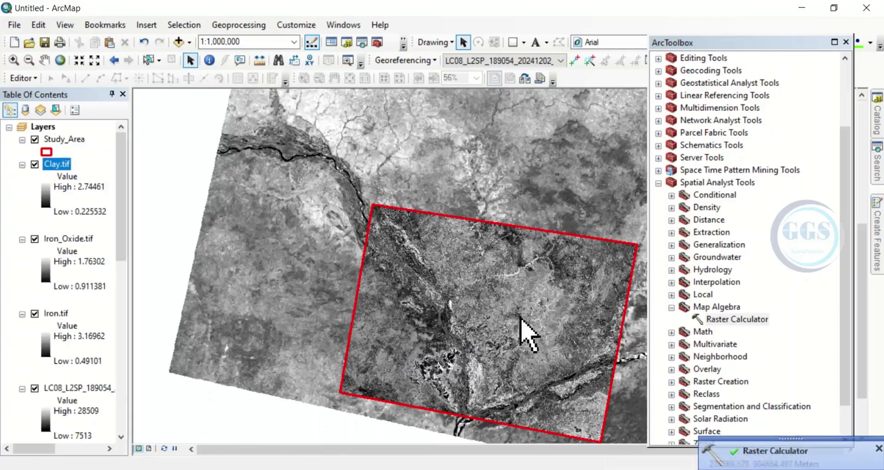
{"action": "scroll", "coordinate": [124, 277], "scroll_direction": "down", "scroll_amount": 3}
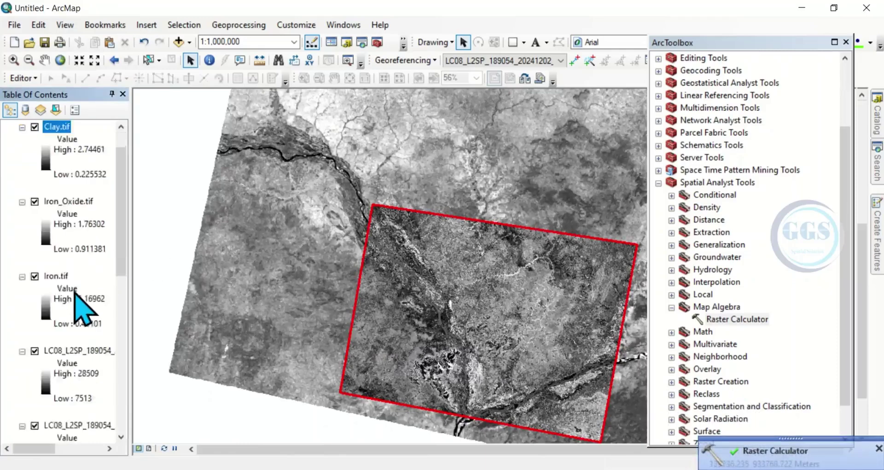
{"action": "scroll", "coordinate": [40, 336], "scroll_direction": "down", "scroll_amount": 10}
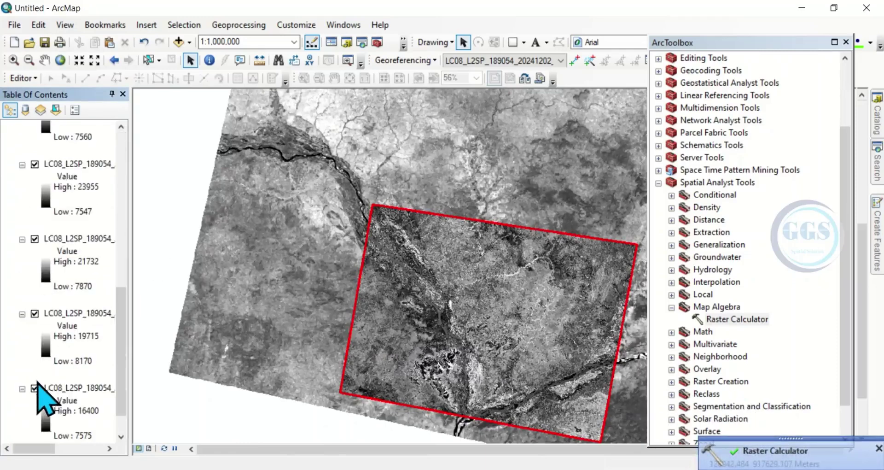
Step: Hide the four original LC08_L2SP band layers in the Table of Contents
{"action": "left_click", "coordinate": [35, 313]}
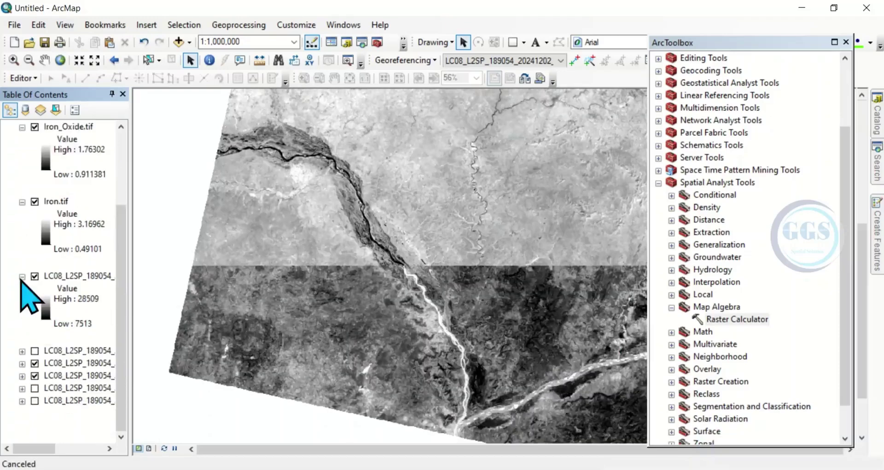
{"action": "scroll", "coordinate": [28, 279], "scroll_direction": "up", "scroll_amount": 3}
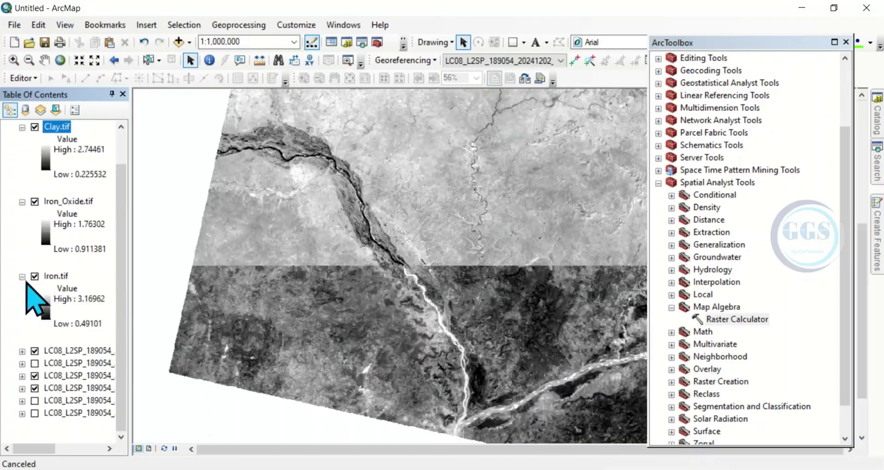
{"action": "left_click", "coordinate": [34, 350]}
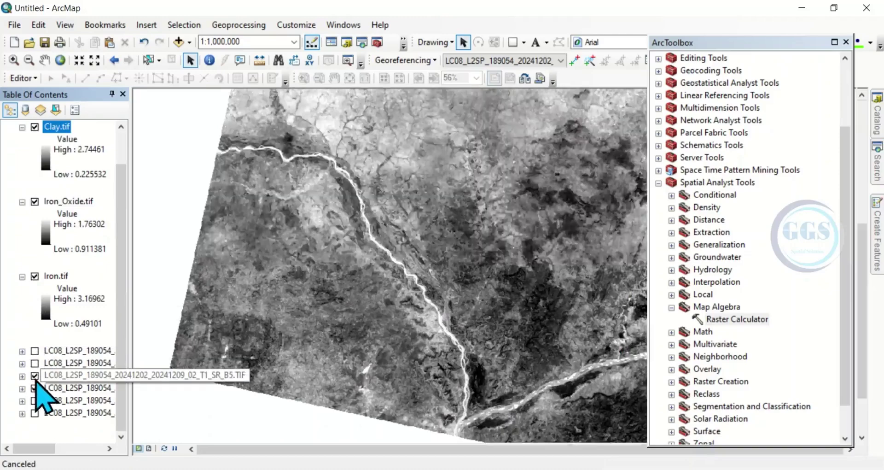
{"action": "left_click", "coordinate": [35, 376]}
{"action": "left_click", "coordinate": [36, 388]}
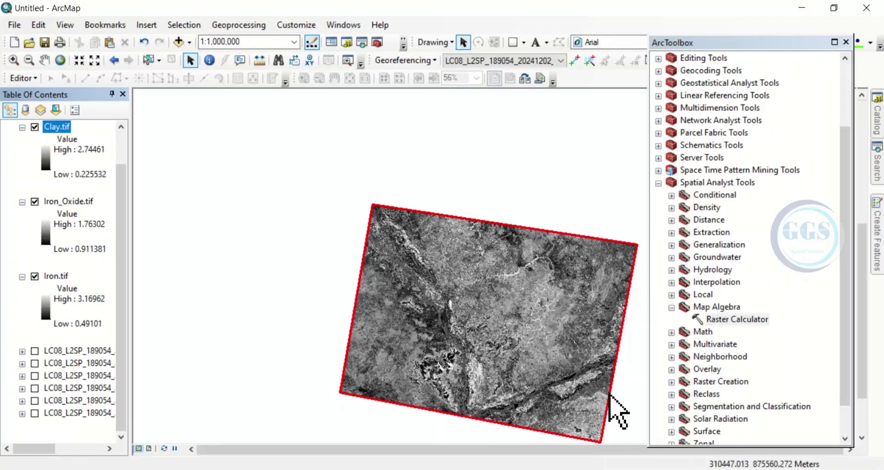
Step: Zoom the map to the Clay.tif layer's extent, checking the PowerPoint steps slide afterwards
{"action": "right_click", "coordinate": [58, 131]}
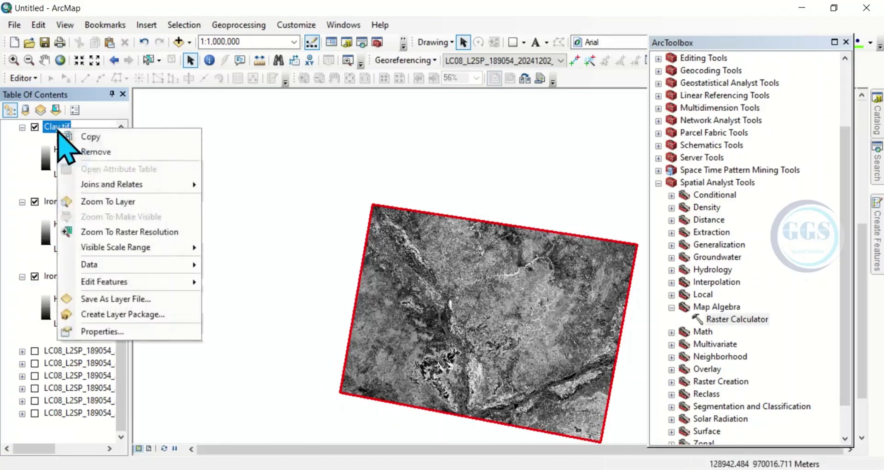
{"action": "left_click", "coordinate": [103, 203]}
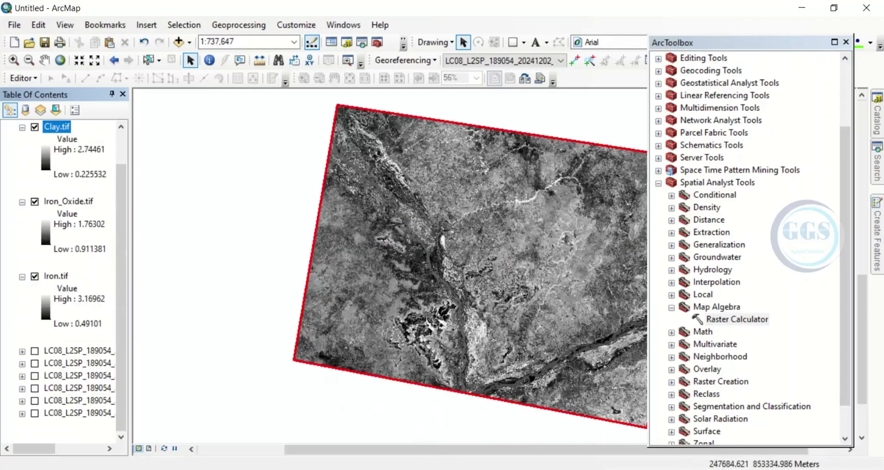
{"action": "left_click", "coordinate": [504, 419]}
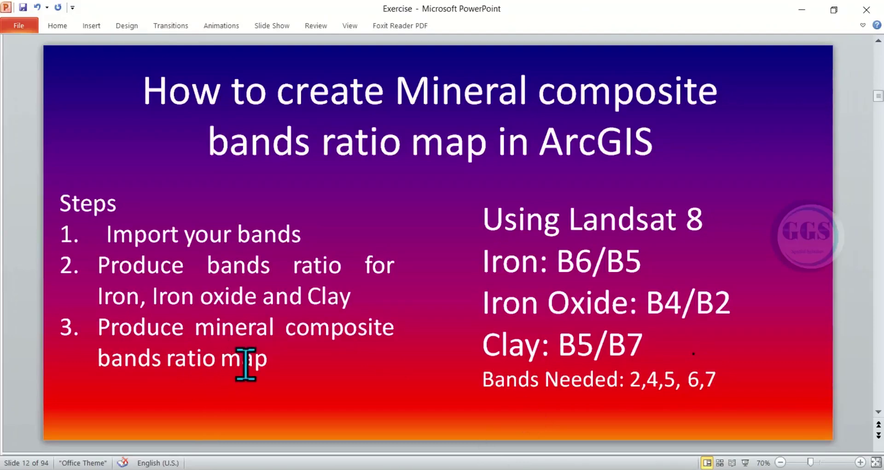
{"action": "left_click", "coordinate": [809, 12]}
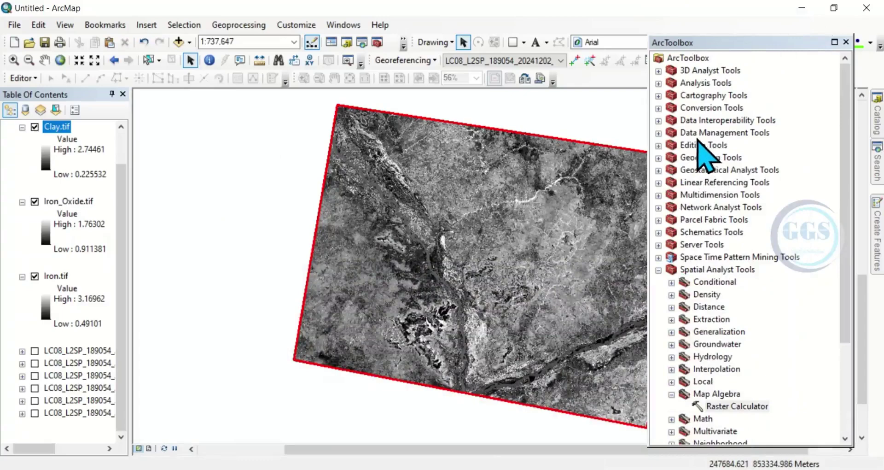
Step: Open Composite Bands from Data Management Tools > Raster > Raster Processing in ArcToolbox
{"action": "left_click", "coordinate": [659, 133]}
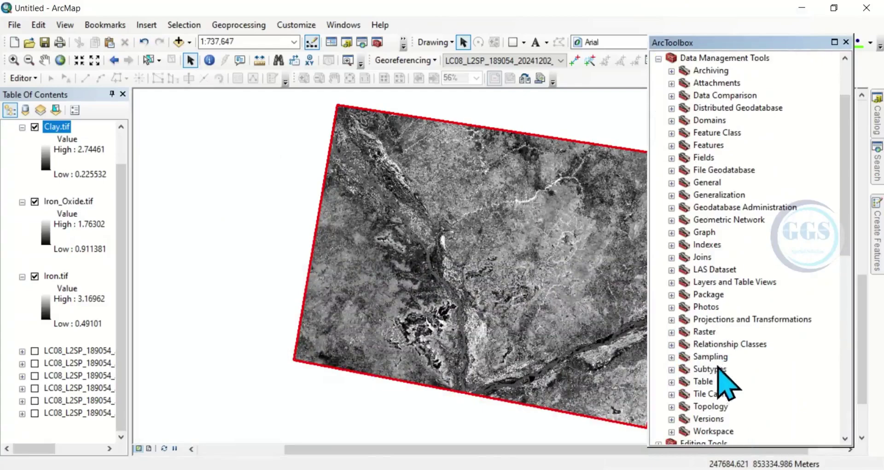
{"action": "left_click", "coordinate": [672, 332]}
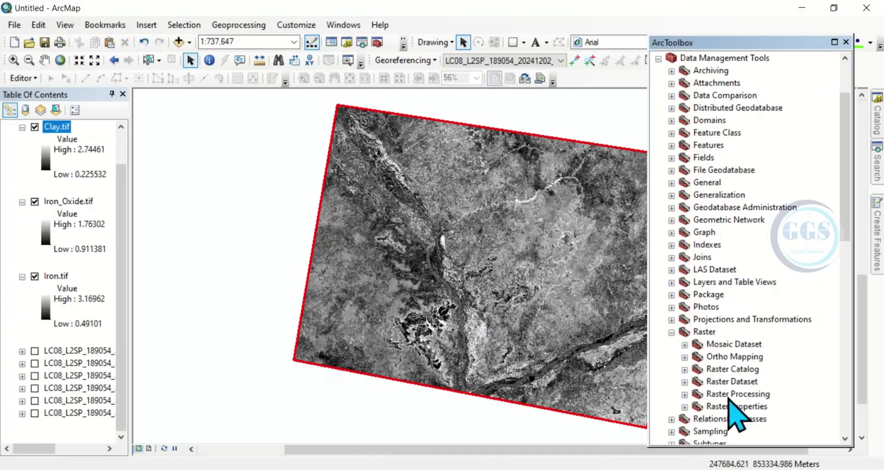
{"action": "left_click", "coordinate": [685, 394]}
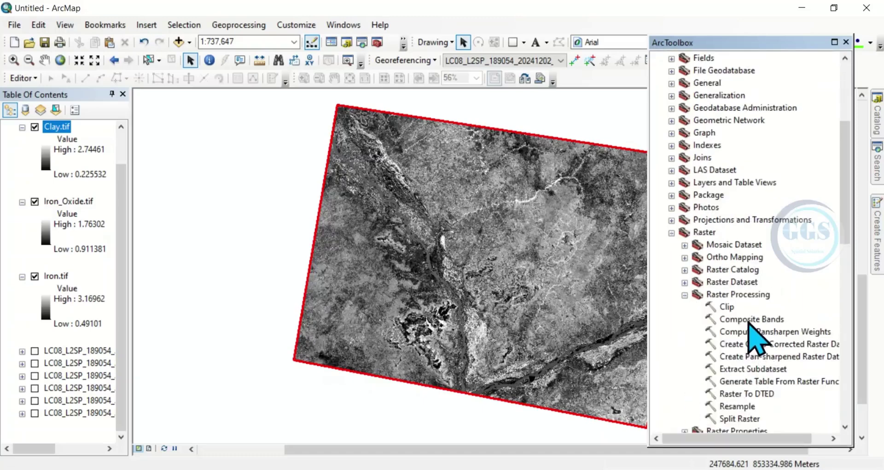
{"action": "double_click", "coordinate": [760, 321]}
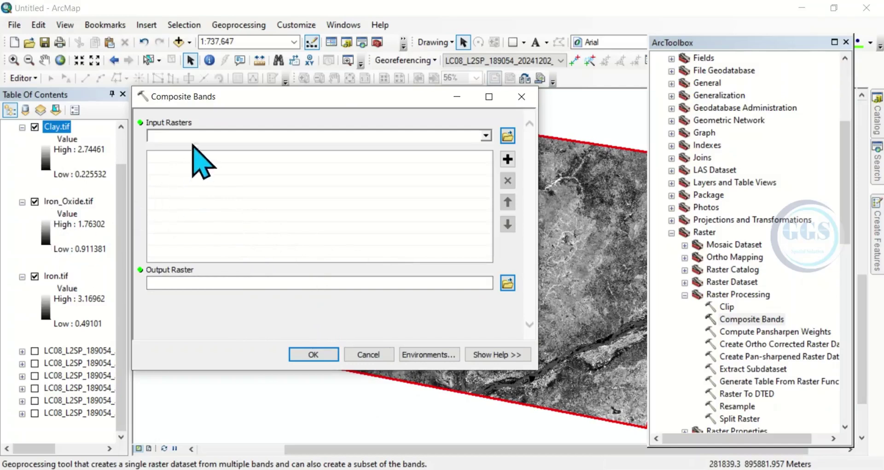
Step: Add Clay.tif, Iron_Oxide.tif and Iron.tif, in that order, as the input rasters
{"action": "left_click", "coordinate": [486, 135]}
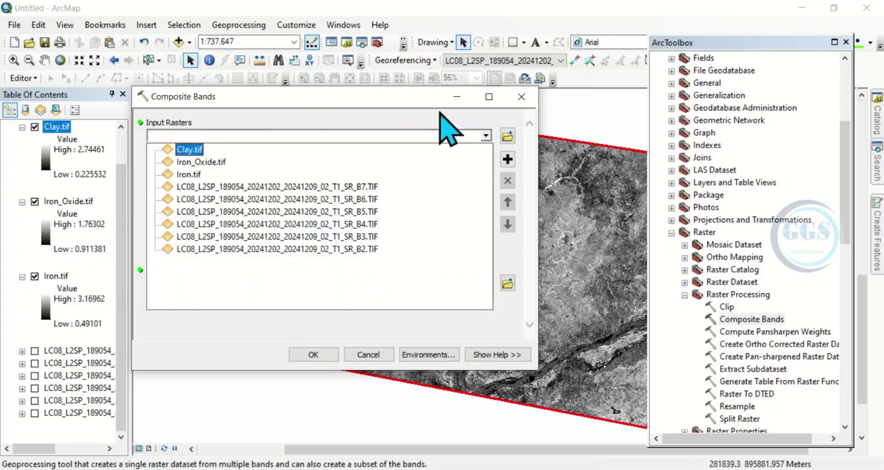
{"action": "left_click", "coordinate": [197, 148]}
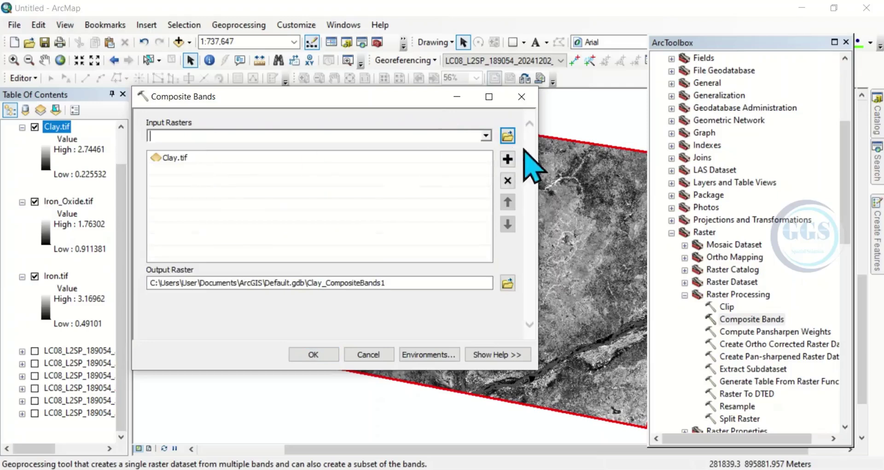
{"action": "left_click", "coordinate": [486, 135]}
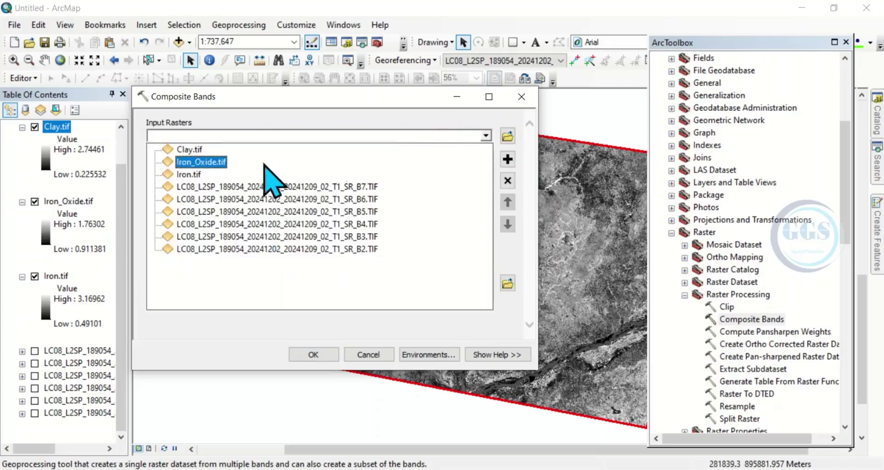
{"action": "left_click", "coordinate": [221, 163]}
{"action": "left_click", "coordinate": [487, 136]}
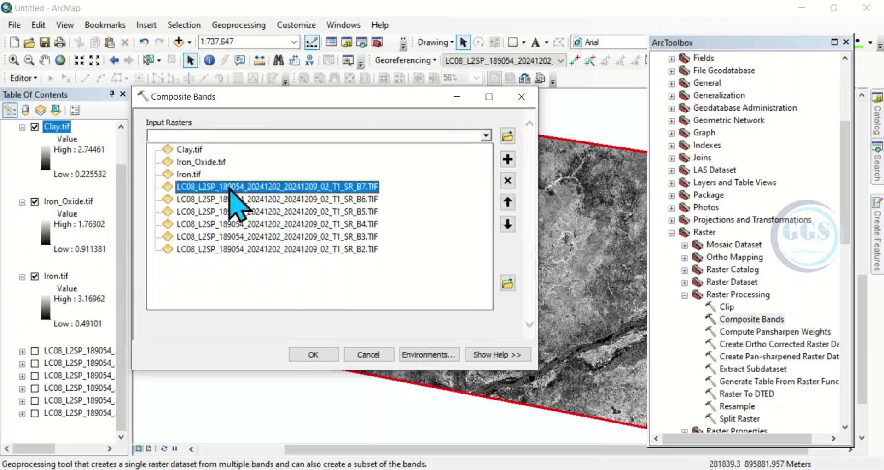
{"action": "left_click", "coordinate": [192, 173]}
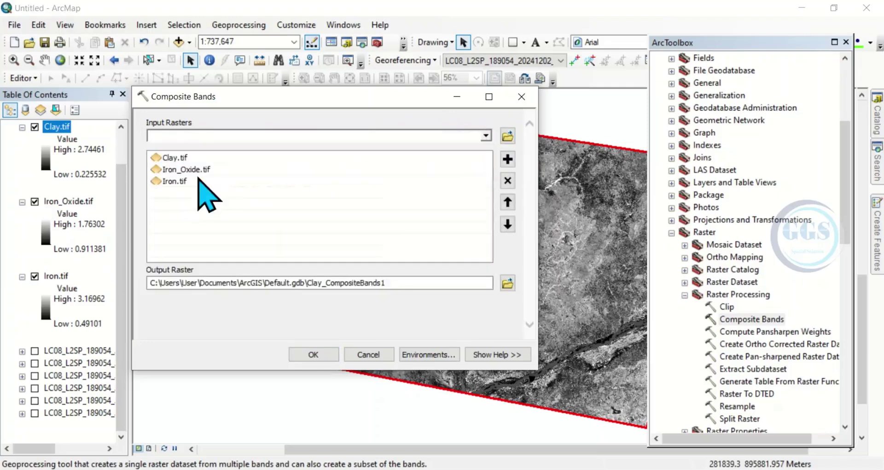
Step: Save the output as Mineral_Map.tif in Mineral composite and run the composite
{"action": "left_click", "coordinate": [508, 282]}
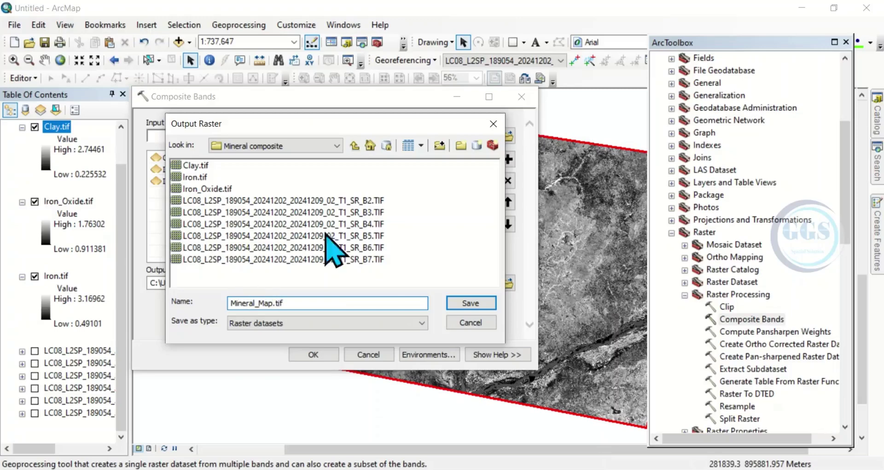
{"action": "left_click", "coordinate": [470, 303]}
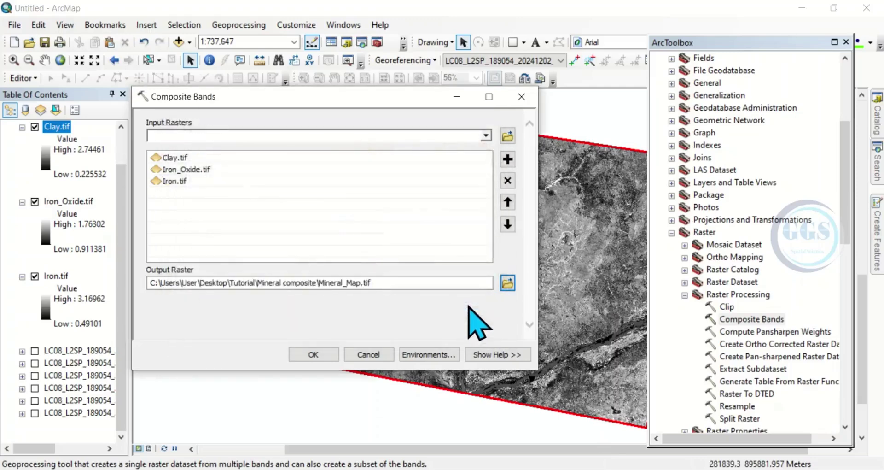
{"action": "left_click", "coordinate": [314, 354]}
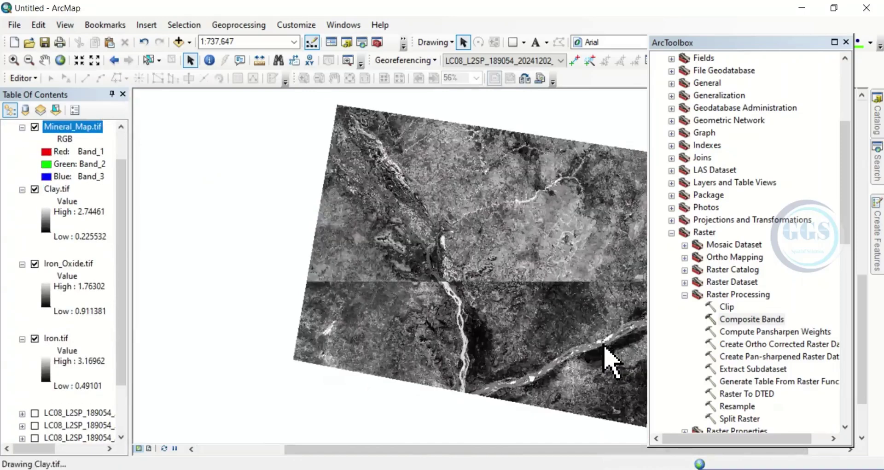
Step: Close ArcToolbox, then zoom and pan the map to inspect the Mineral_Map.tif composite
{"action": "left_click", "coordinate": [847, 42]}
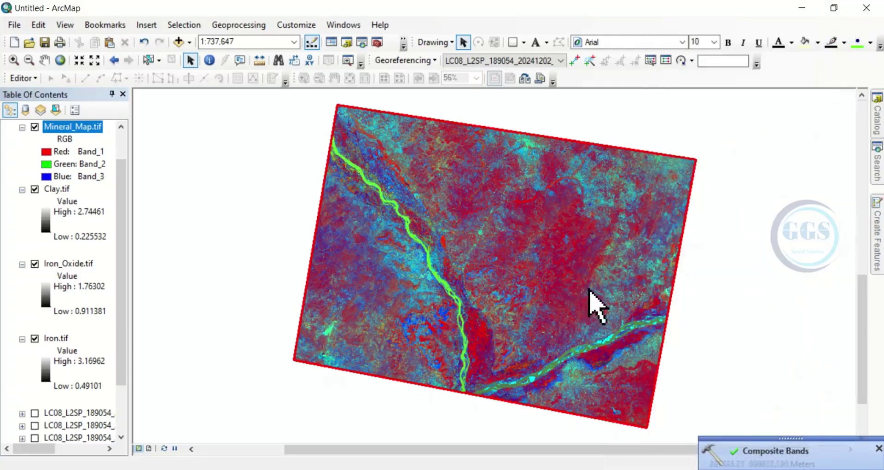
{"action": "scroll", "coordinate": [618, 330], "scroll_direction": "up", "scroll_amount": 2}
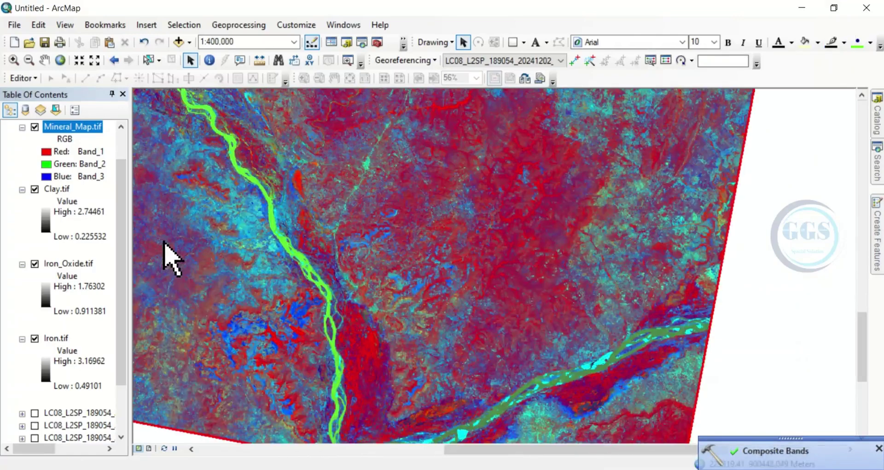
{"action": "left_click", "coordinate": [44, 59]}
{"action": "left_click_drag", "start_coordinate": [354, 219], "coordinate": [437, 254]}
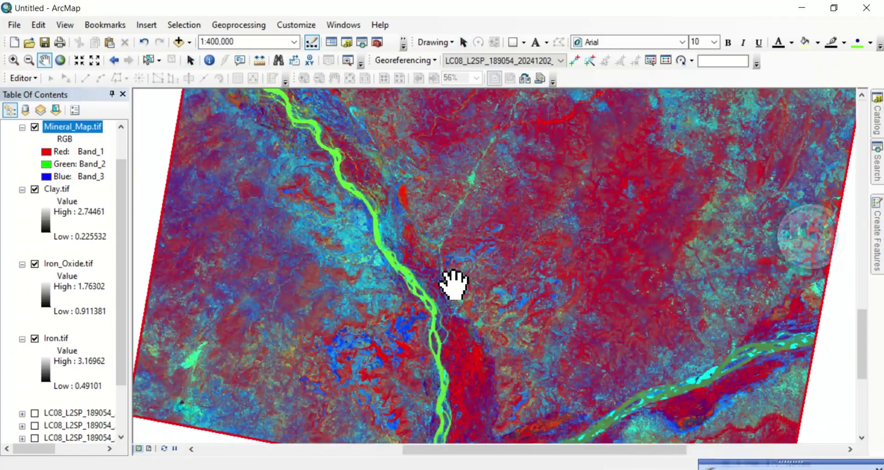
{"action": "left_click_drag", "start_coordinate": [467, 285], "coordinate": [466, 272]}
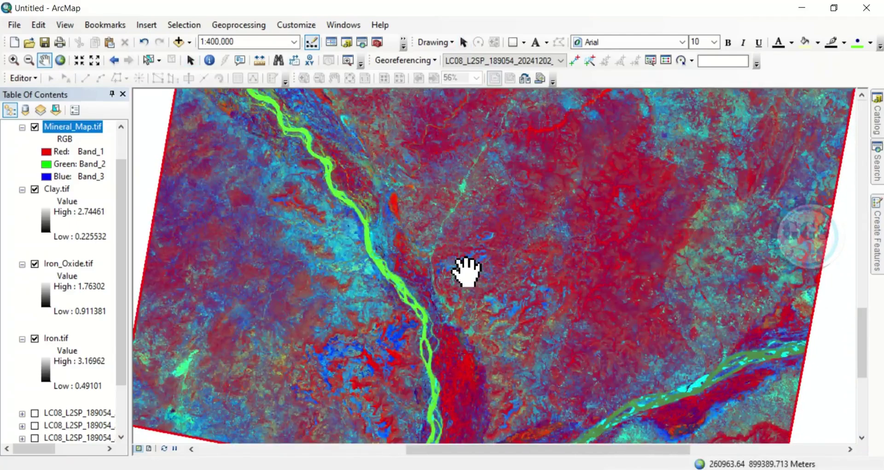